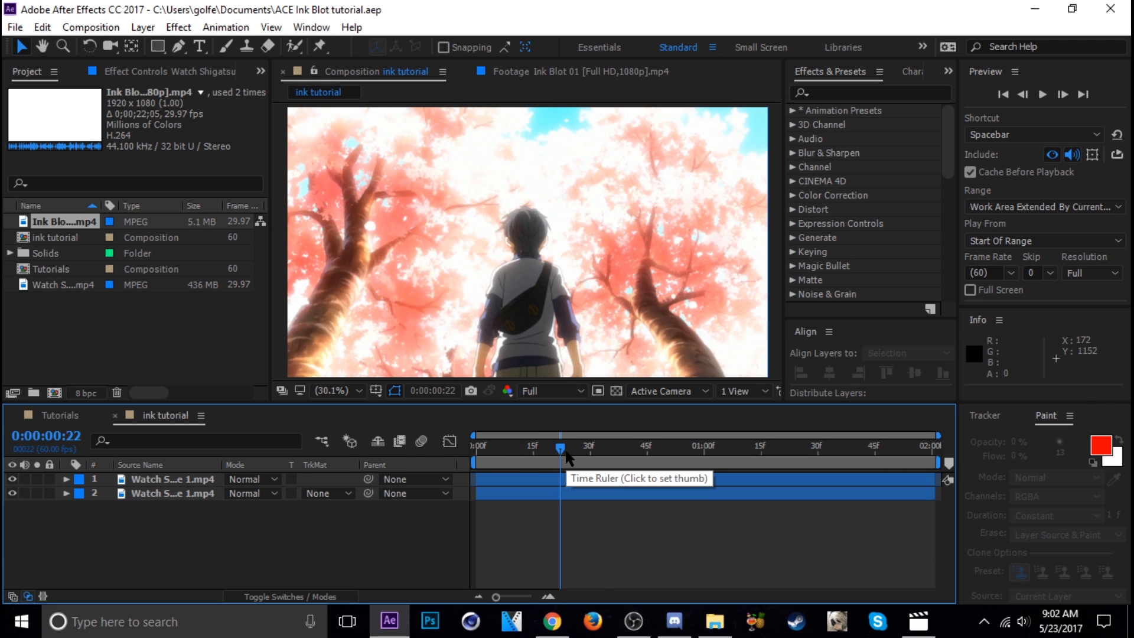
Open the Ink Blot footage and trim it to an in point of 0;00;02;17 and an out point of 0;00;05;12.
drag(561, 463, 611, 452)
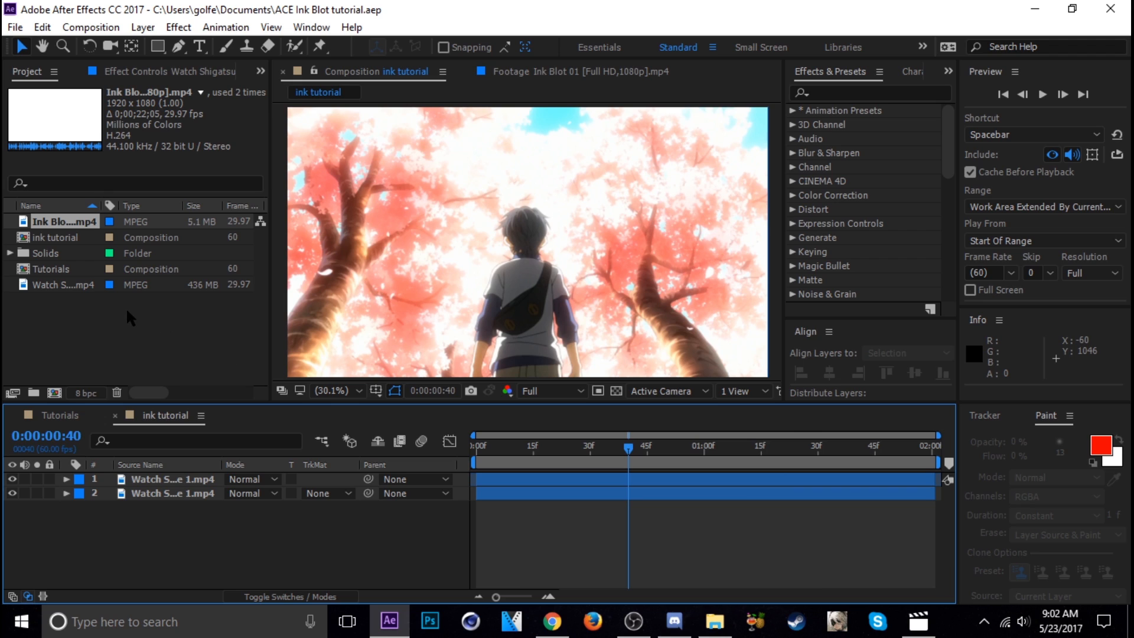
double_click(57, 222)
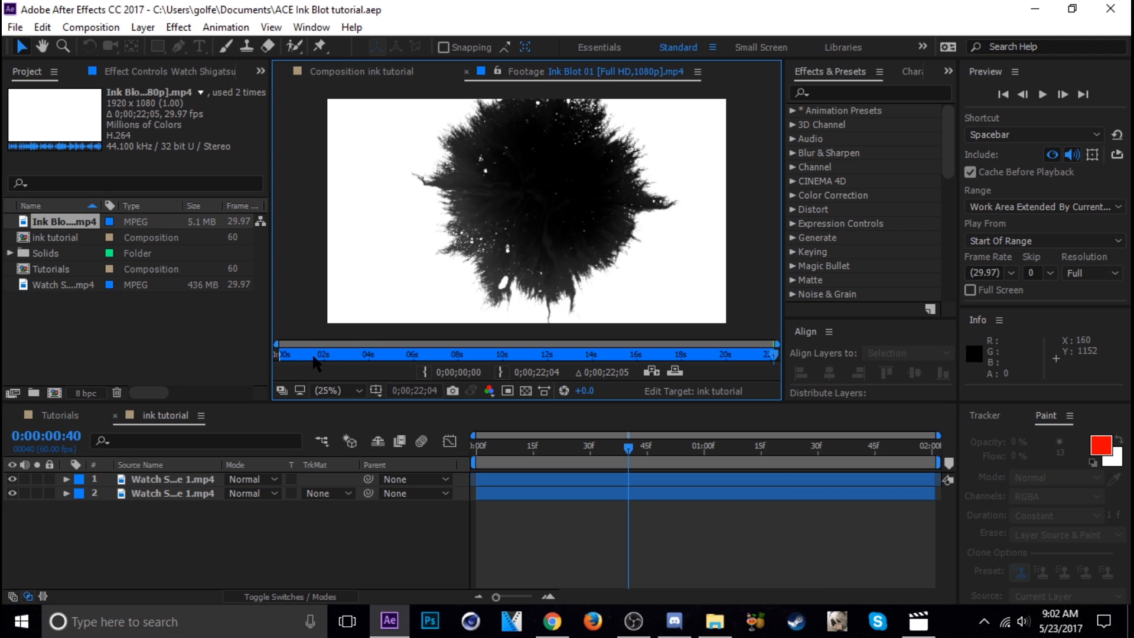
mouse_move(315, 362)
mouse_down()
mouse_move(425, 358)
mouse_move(328, 361)
mouse_move(416, 365)
mouse_move(400, 358)
mouse_up()
click(424, 372)
click(500, 372)
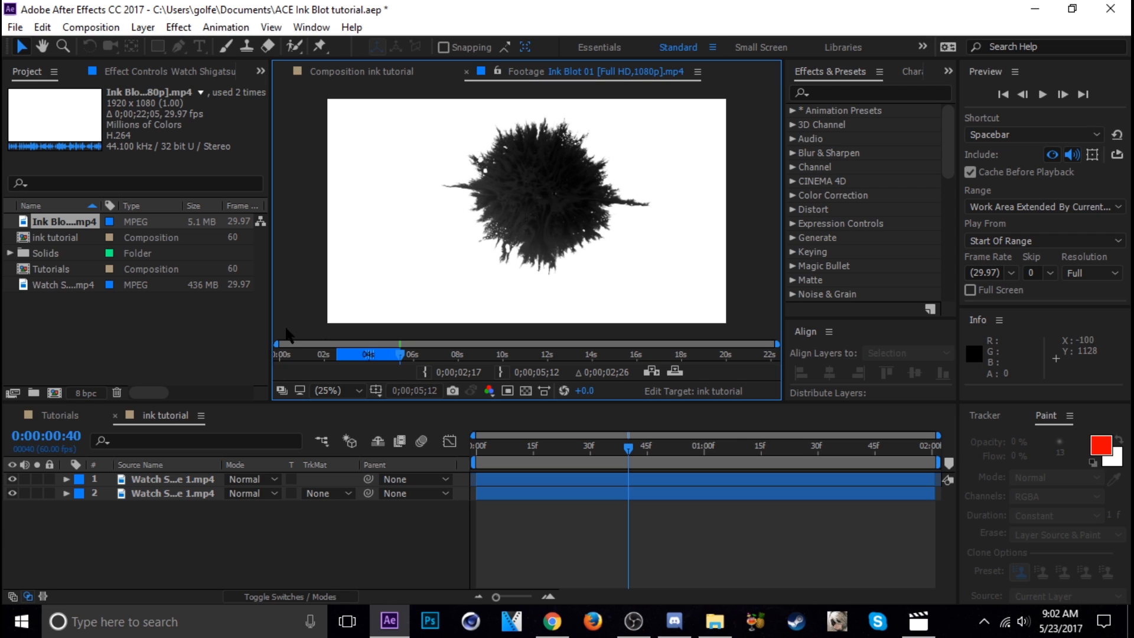
Add the trimmed Ink Blot clip as the top layer of the ink tutorial composition and save the project.
mouse_move(87, 231)
mouse_down()
mouse_move(95, 354)
mouse_move(127, 502)
mouse_move(124, 481)
mouse_up()
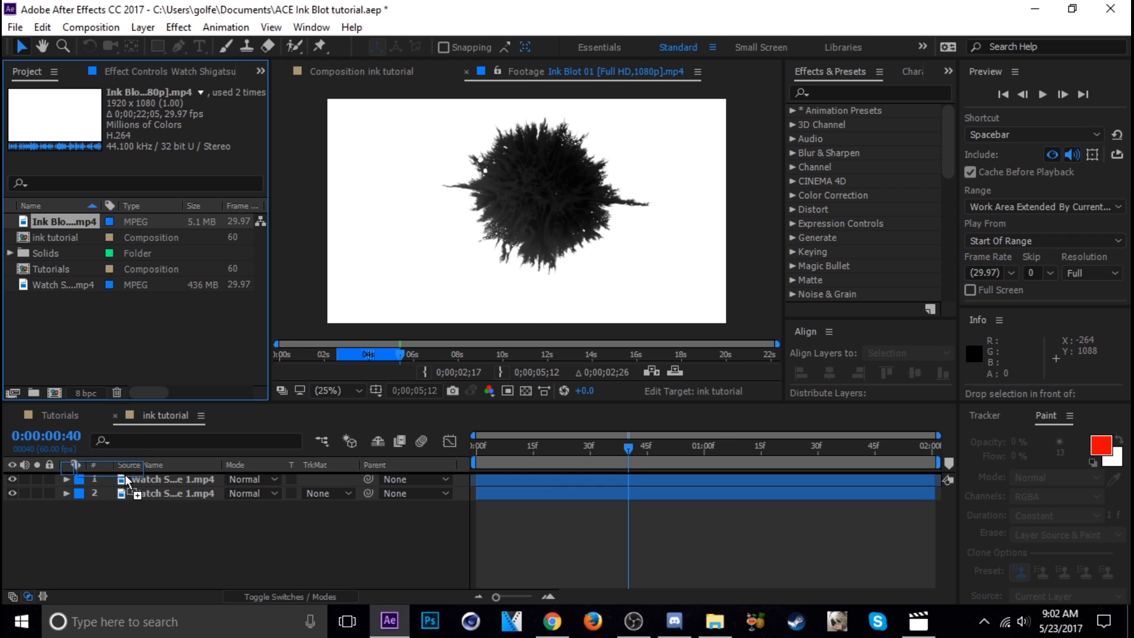
key(ctrl+s)
mouse_move(842, 450)
mouse_down()
mouse_move(946, 448)
mouse_move(691, 450)
mouse_move(507, 473)
mouse_move(749, 461)
mouse_move(833, 473)
mouse_move(613, 470)
mouse_up()
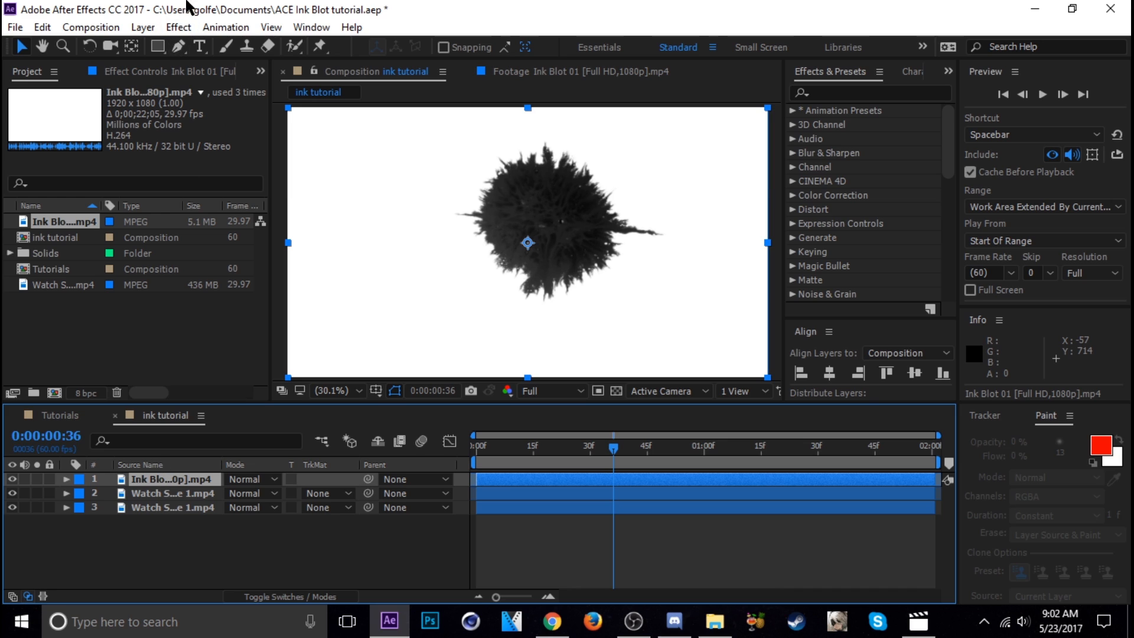
Apply Linear Color Key to the ink blot layer, sampling its white background as key color with 25% matching softness, and save.
click(175, 27)
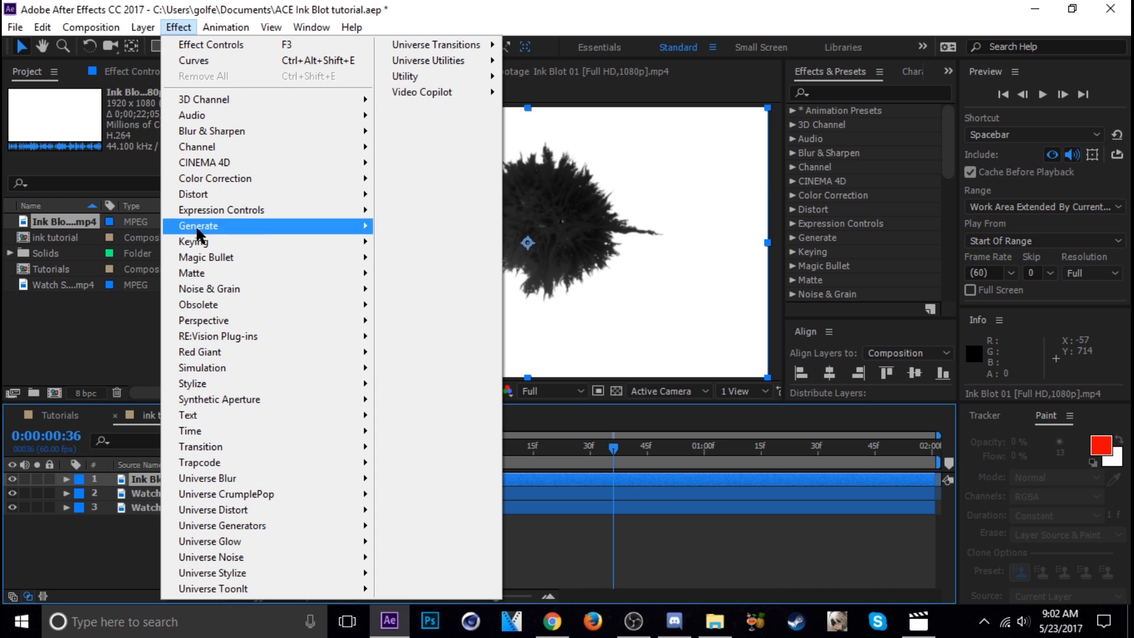
mouse_move(237, 242)
click(438, 408)
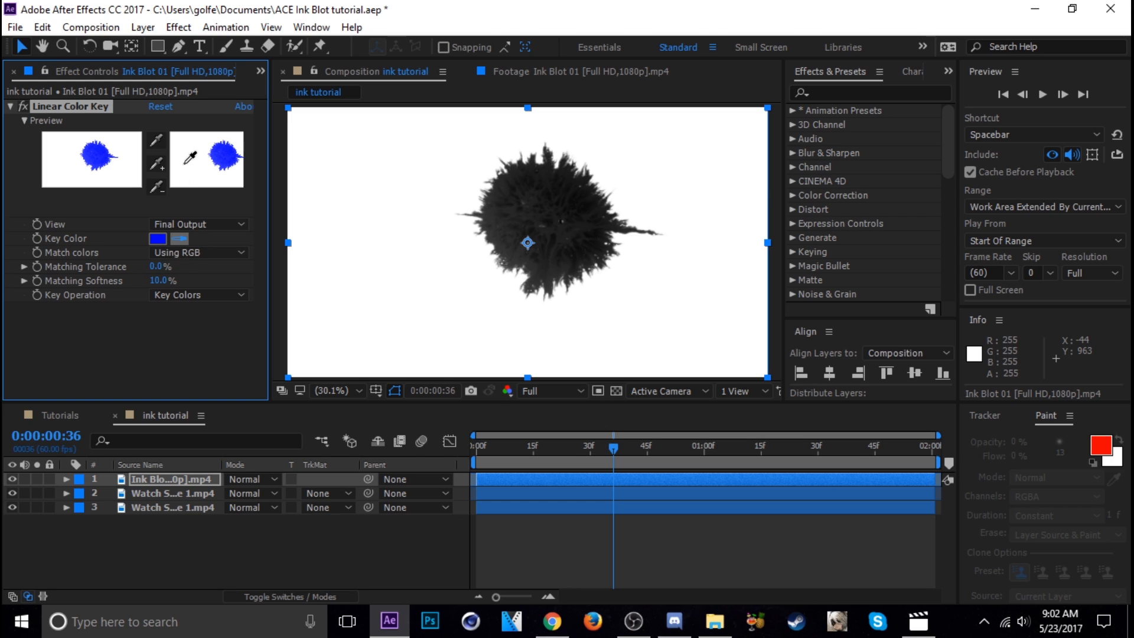
click(456, 176)
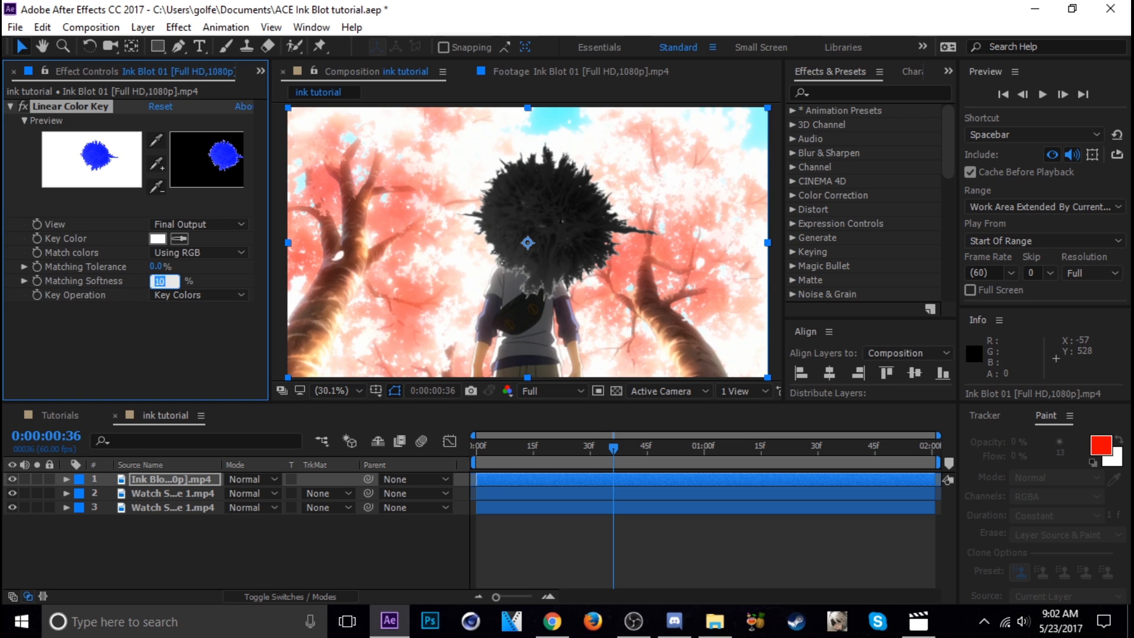
key(ctrl+s)
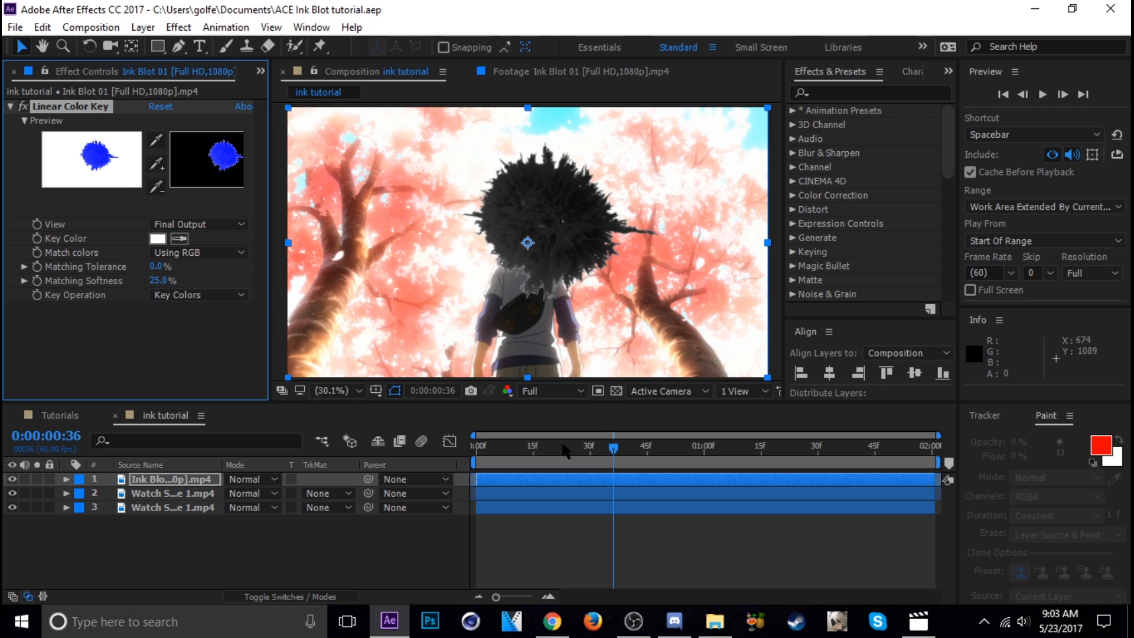
drag(573, 441, 796, 456)
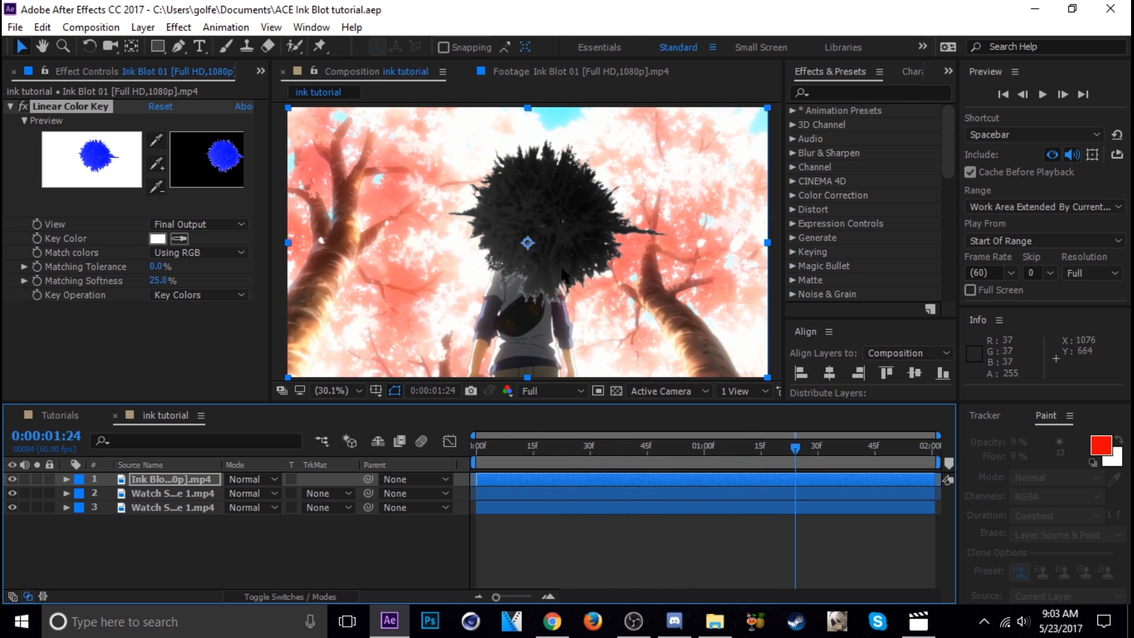
drag(630, 448, 655, 455)
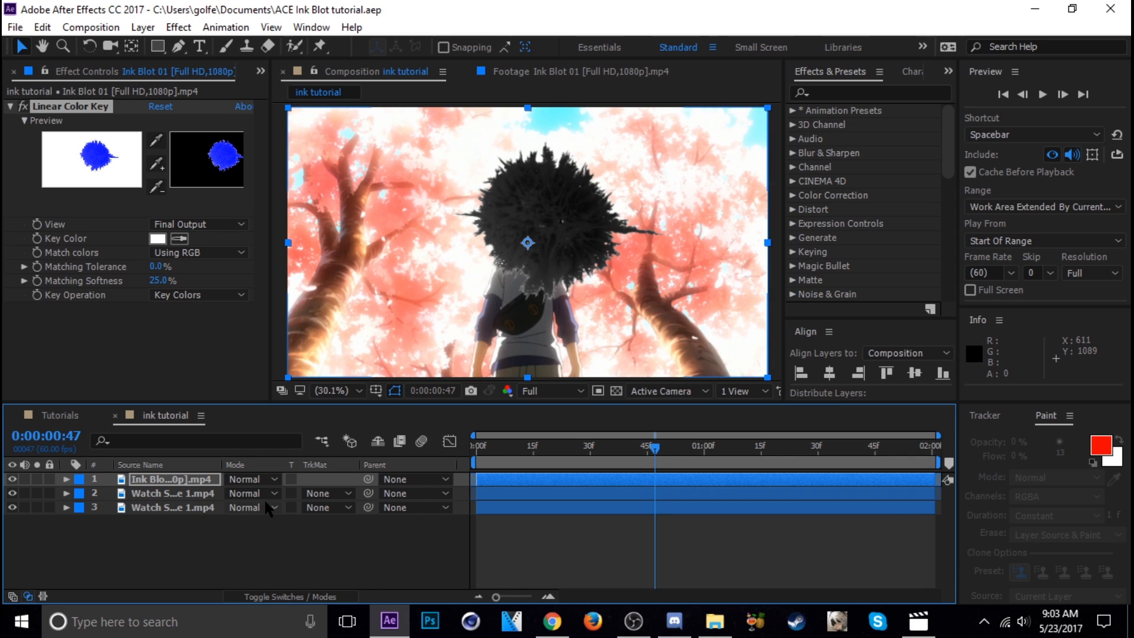
Set the video layer directly beneath the ink blot to use it as an alpha matte.
click(169, 493)
click(318, 494)
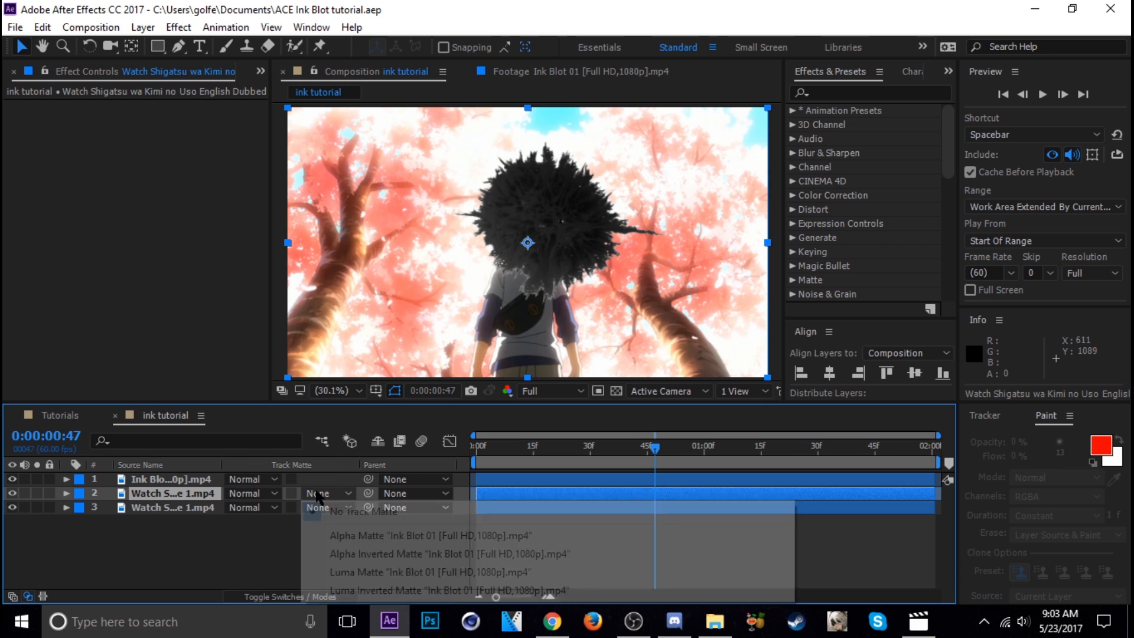
click(375, 540)
drag(609, 453, 791, 460)
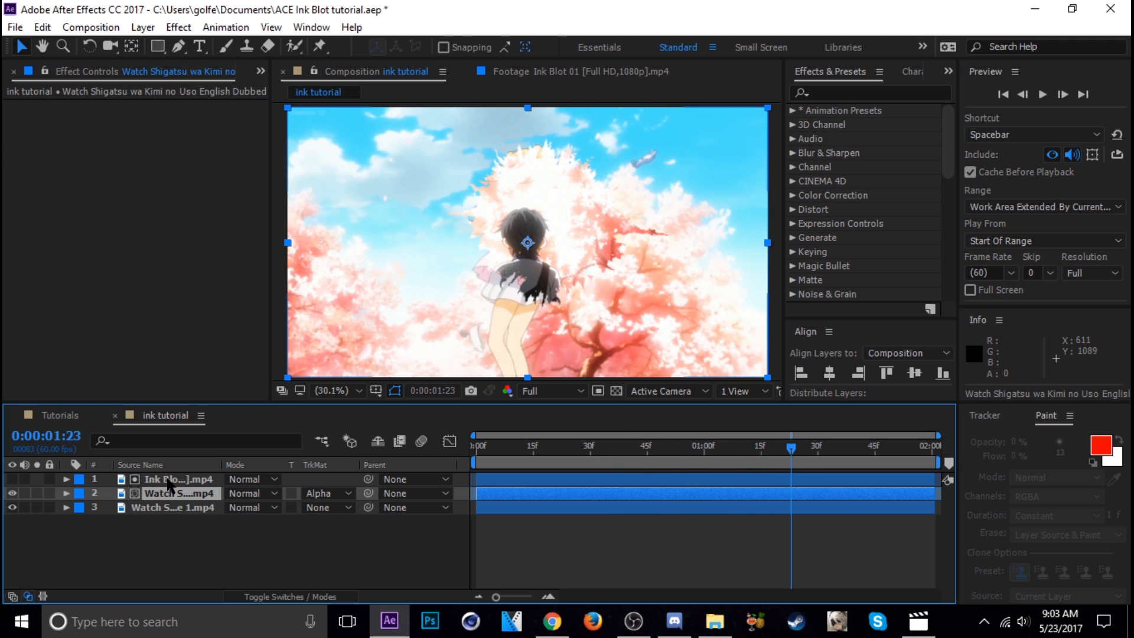
Scale the ink blot matte to 125% and move it down over the boy's body.
click(181, 480)
key(s)
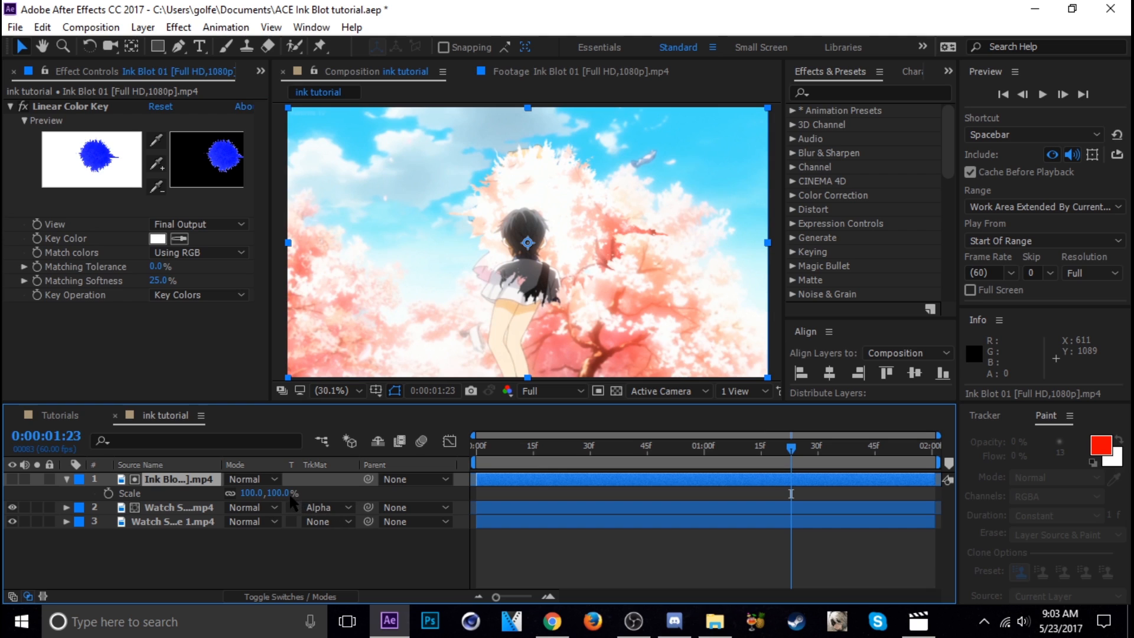
drag(289, 494, 298, 494)
mouse_move(600, 204)
mouse_down()
mouse_move(579, 223)
mouse_move(577, 250)
mouse_up()
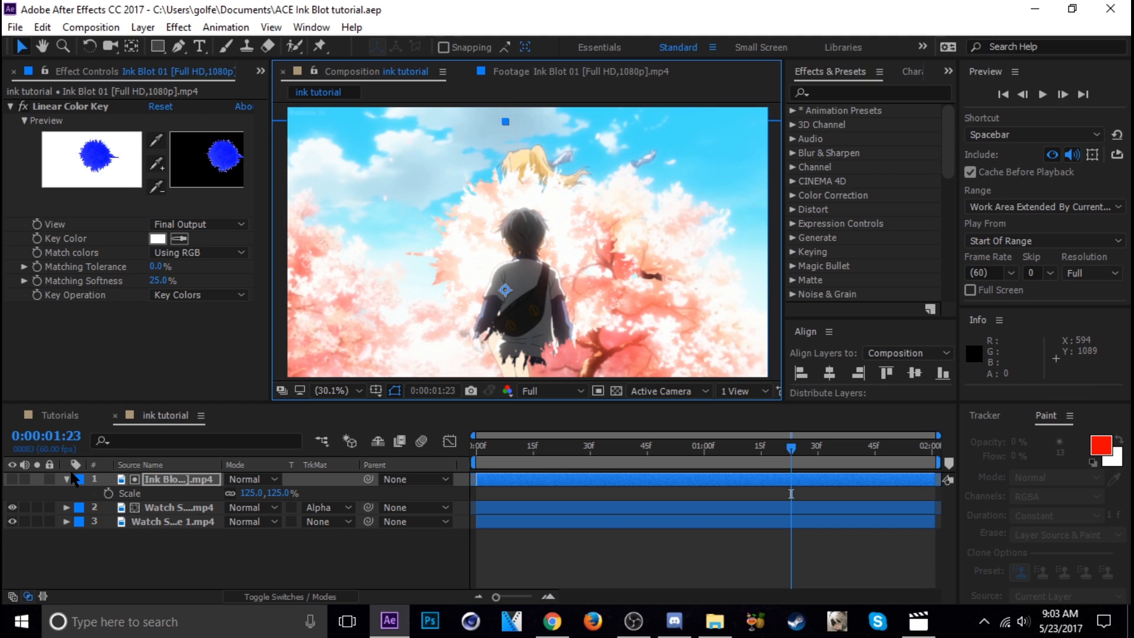
click(67, 479)
Duplicate the ink blot layer, place the copy directly above the bottom video, and set that video to its alpha matte.
click(185, 480)
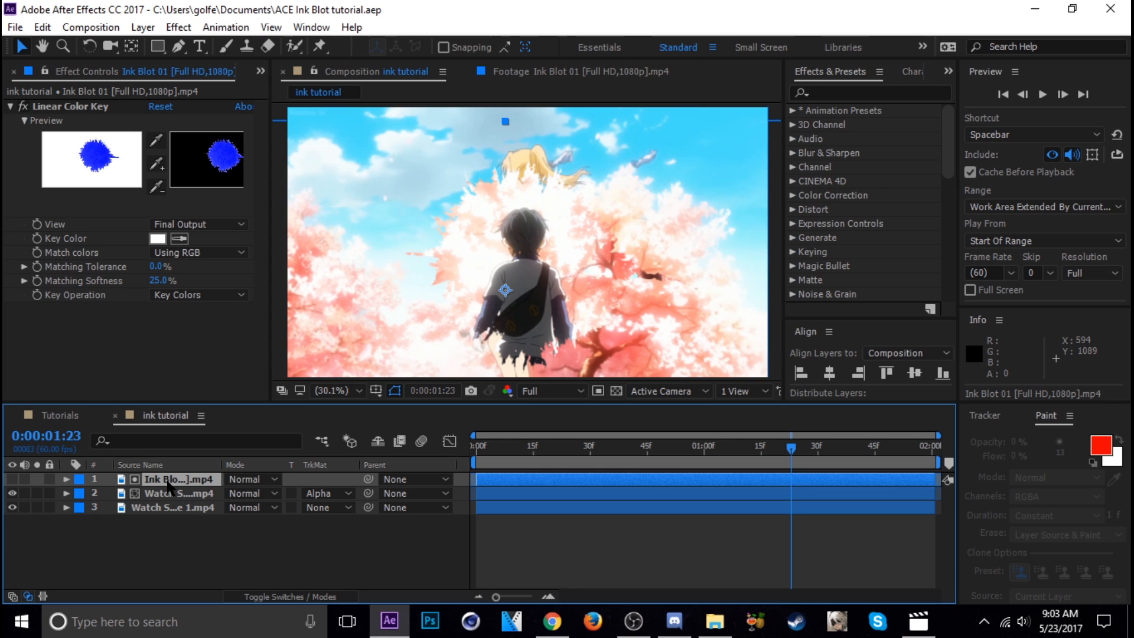
key(ctrl+d)
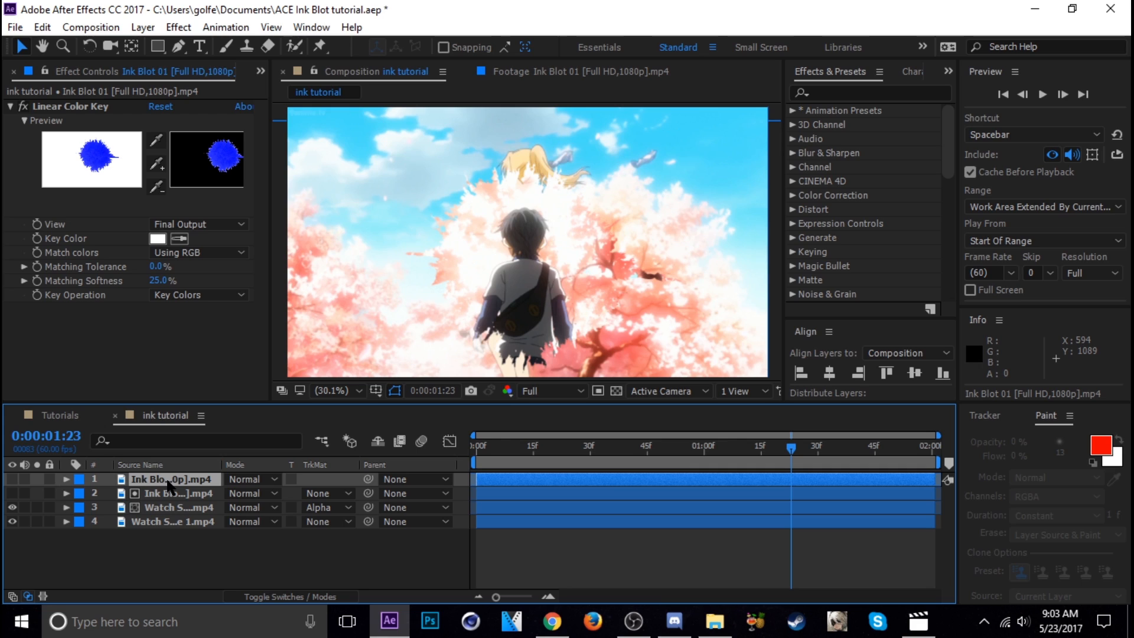
drag(168, 484, 169, 517)
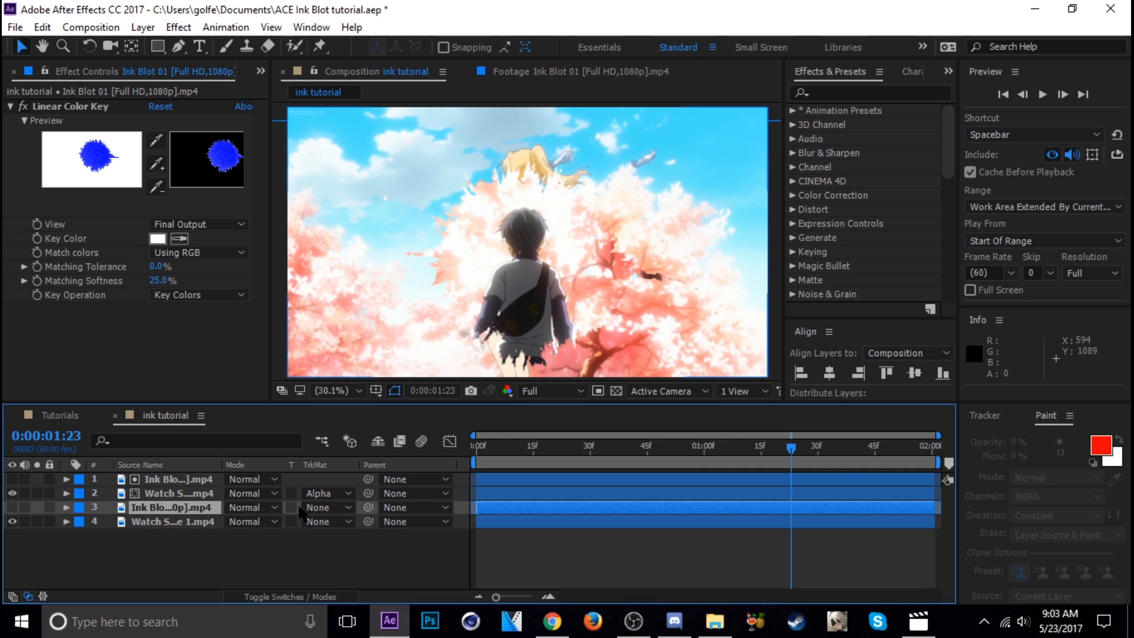
click(331, 518)
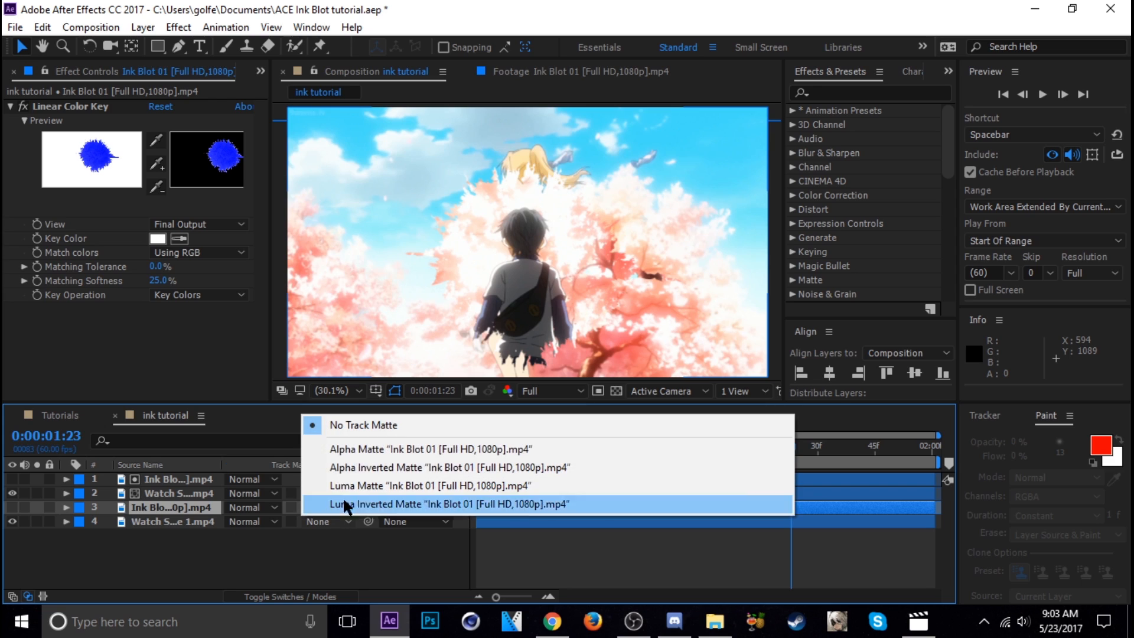
click(352, 446)
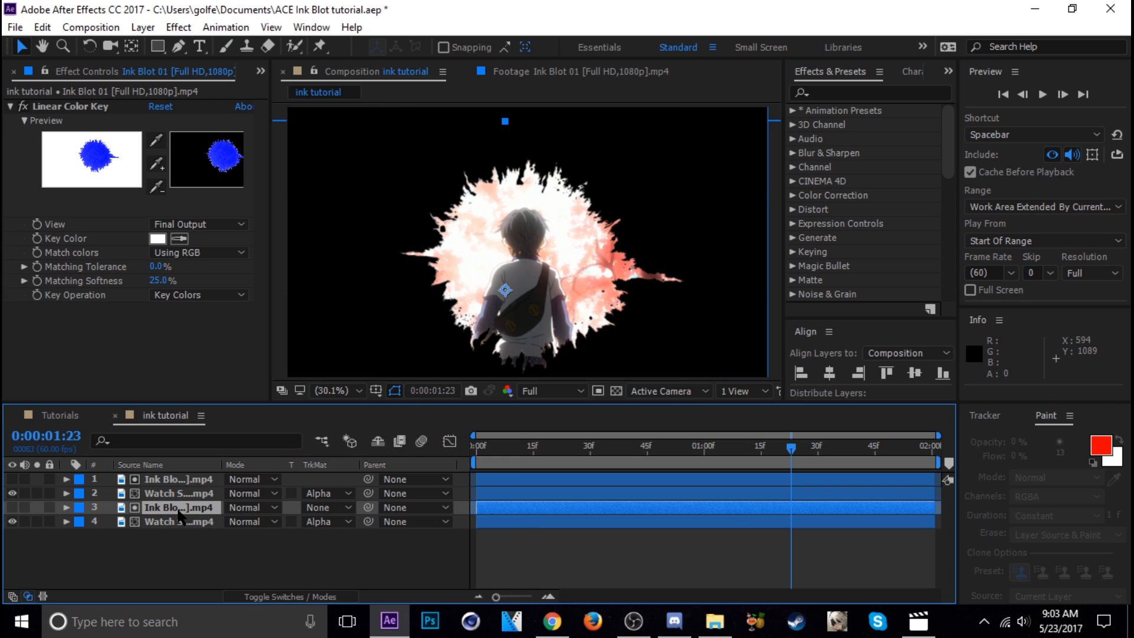
Scale the duplicated ink blot to 145% and shift it slightly up and left of the first blot.
key(s)
drag(287, 525, 319, 525)
drag(590, 290, 585, 296)
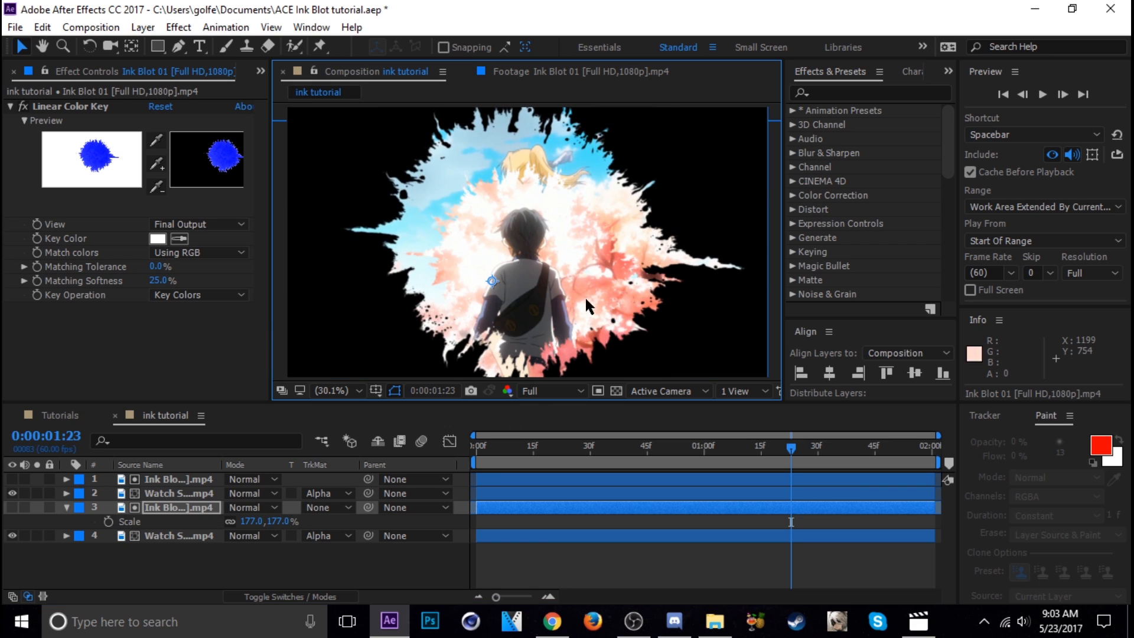
key(p)
key(s)
drag(278, 524, 254, 525)
click(536, 286)
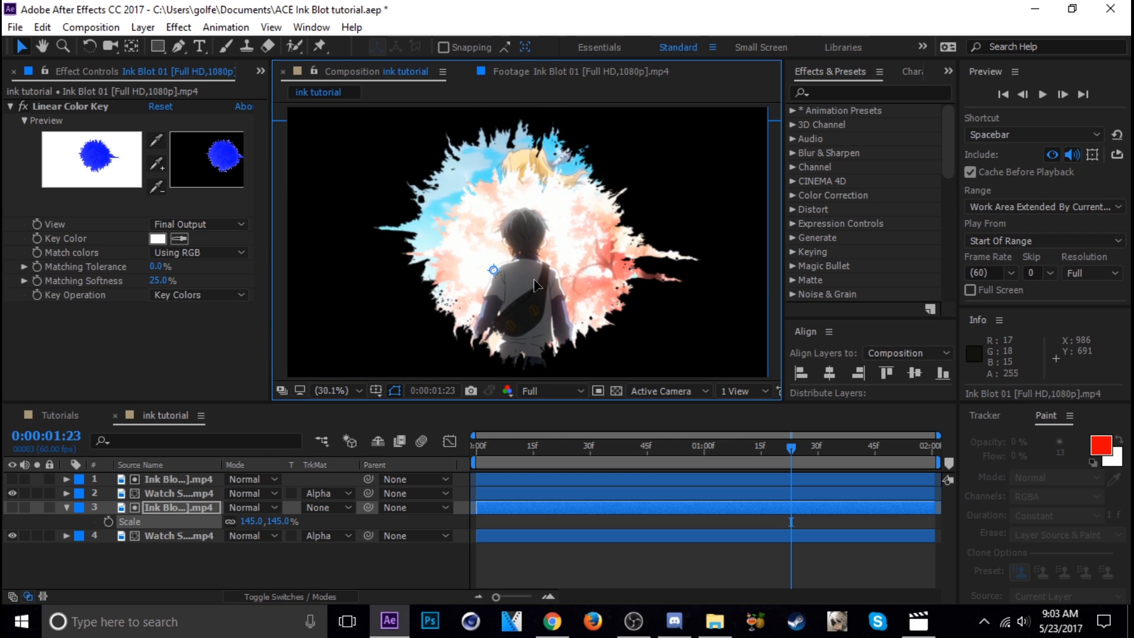
Parent each video layer to the ink blot matte directly above it.
click(67, 508)
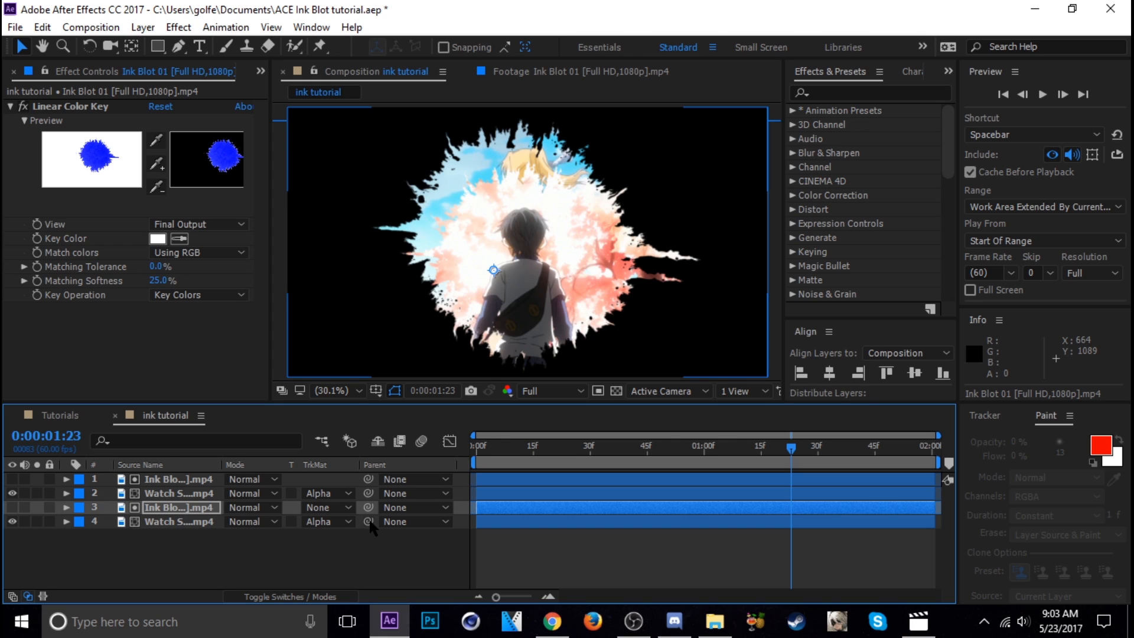
mouse_move(368, 522)
mouse_down()
mouse_move(208, 508)
mouse_move(180, 484)
mouse_up()
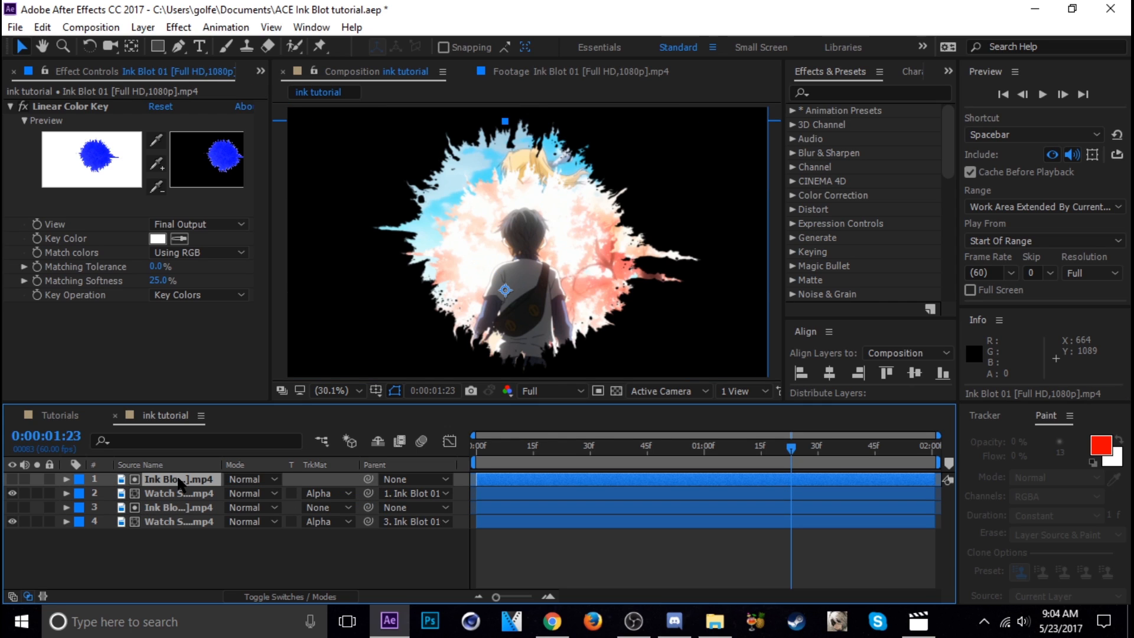
Scale the top ink blot to 100% and move it with the boy's clip toward the frame's lower right.
key(s)
drag(284, 493, 269, 494)
drag(554, 261, 649, 287)
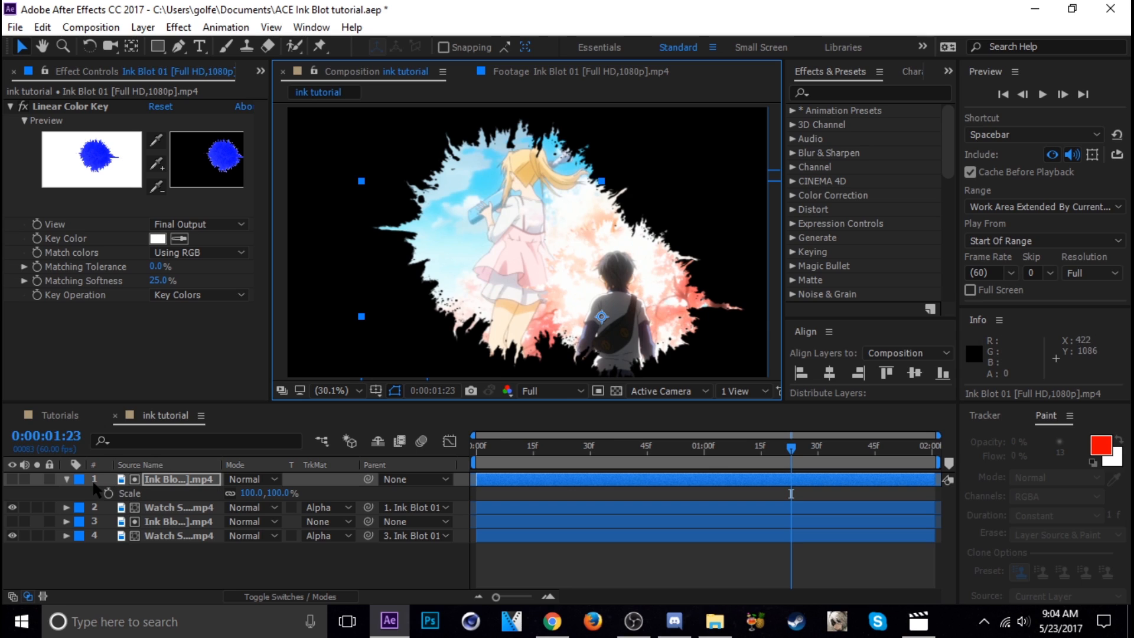
click(67, 479)
Scale the lower ink blot to 164%, shift it slightly left and down, save the project, and preview the composition.
click(171, 507)
key(s)
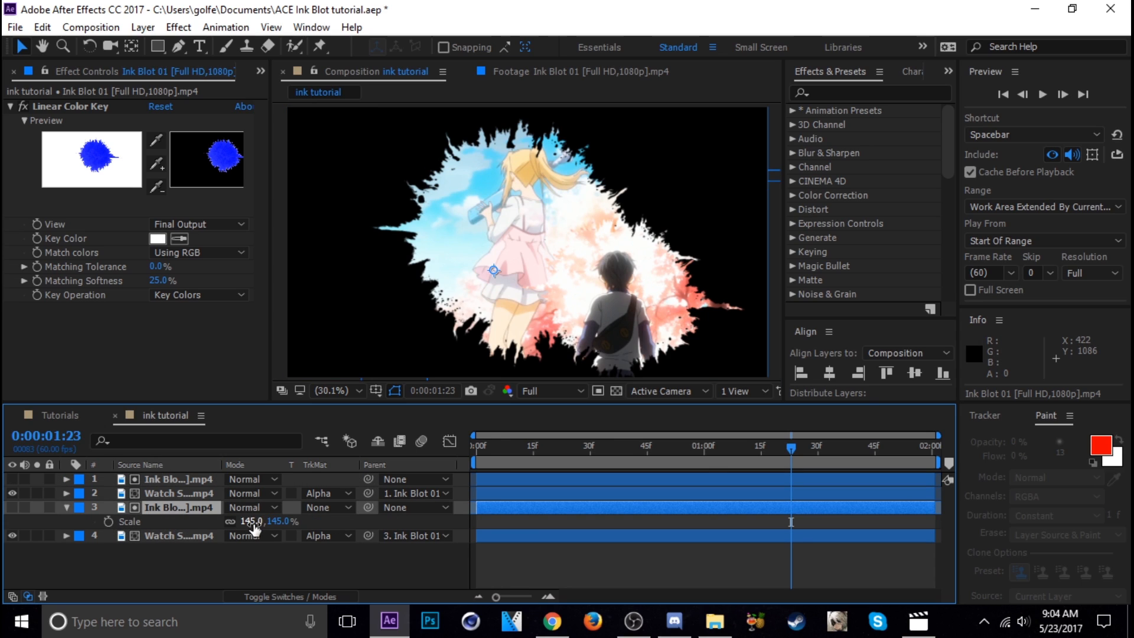
drag(251, 521, 272, 521)
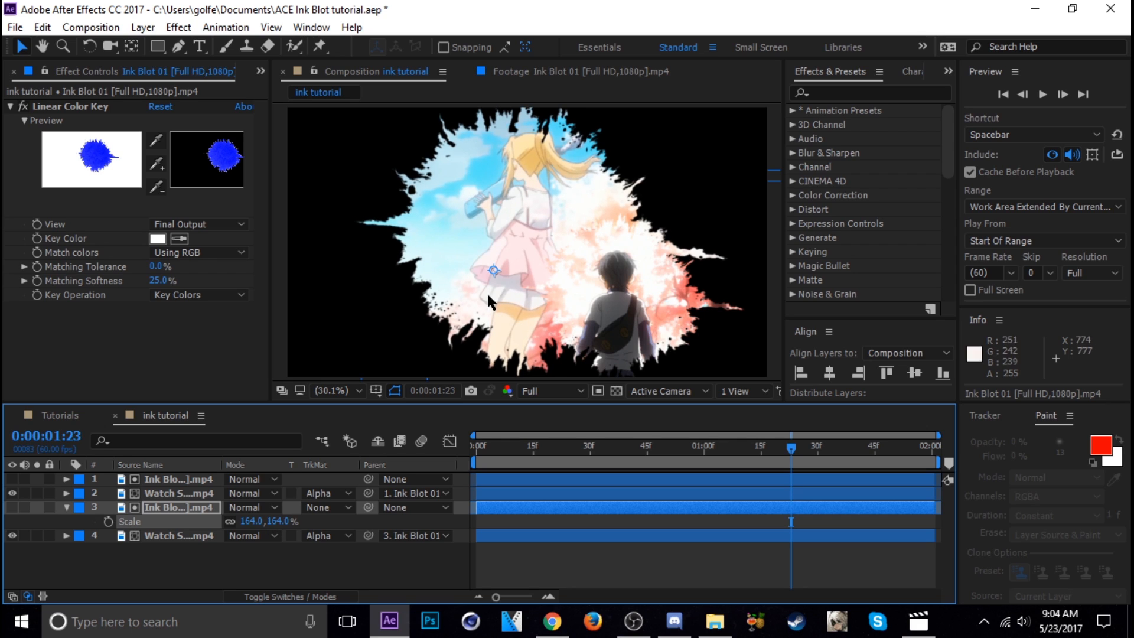
drag(521, 261, 506, 266)
key(ctrl+s)
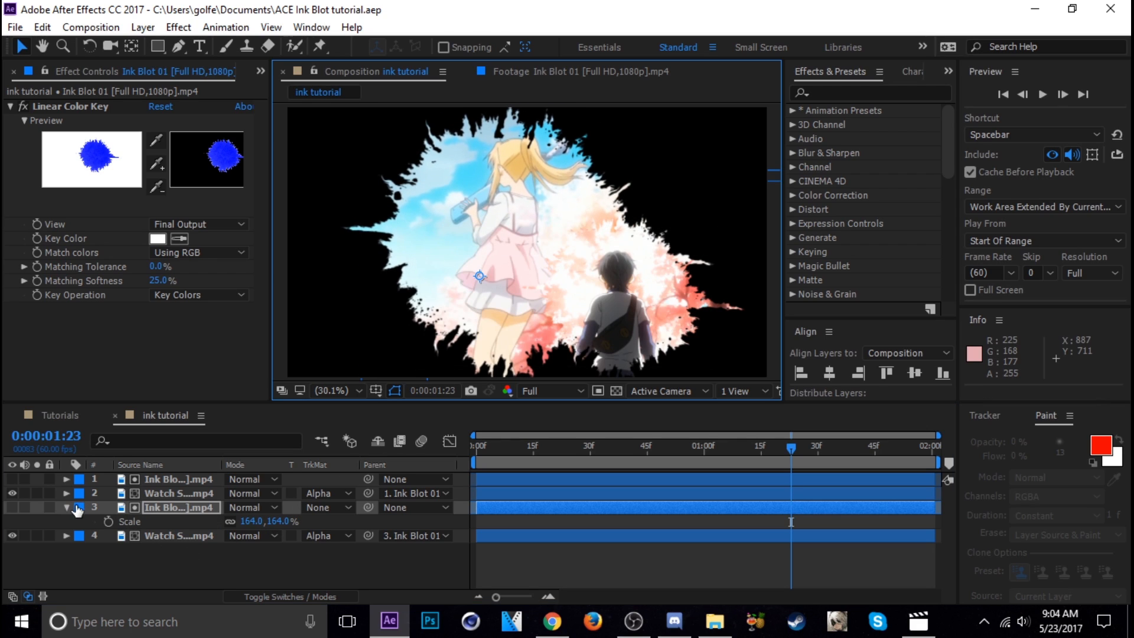
click(66, 508)
drag(609, 467, 667, 467)
key(space)
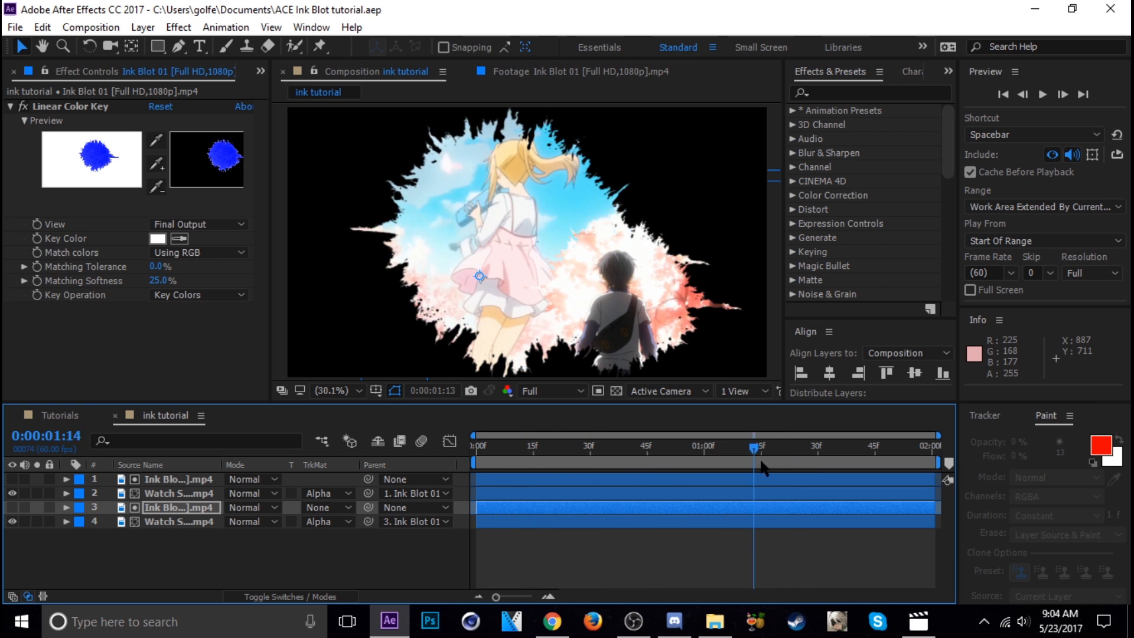
Create a white 1920 x 1080 solid, place it beneath all other layers as the background, and preview the result.
click(438, 556)
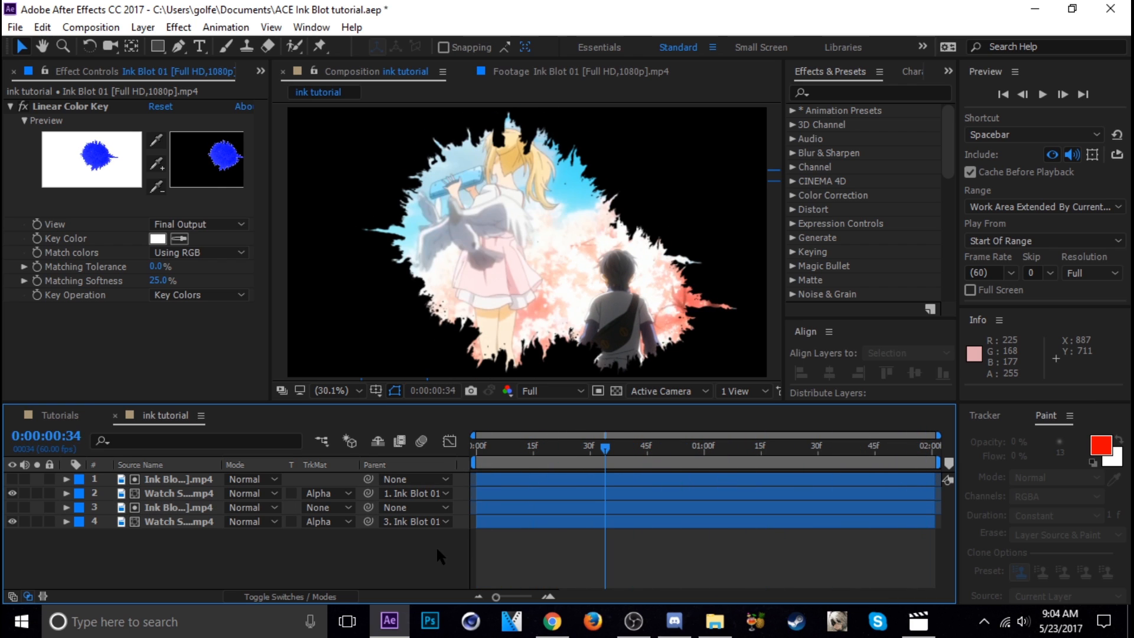
key(ctrl+y)
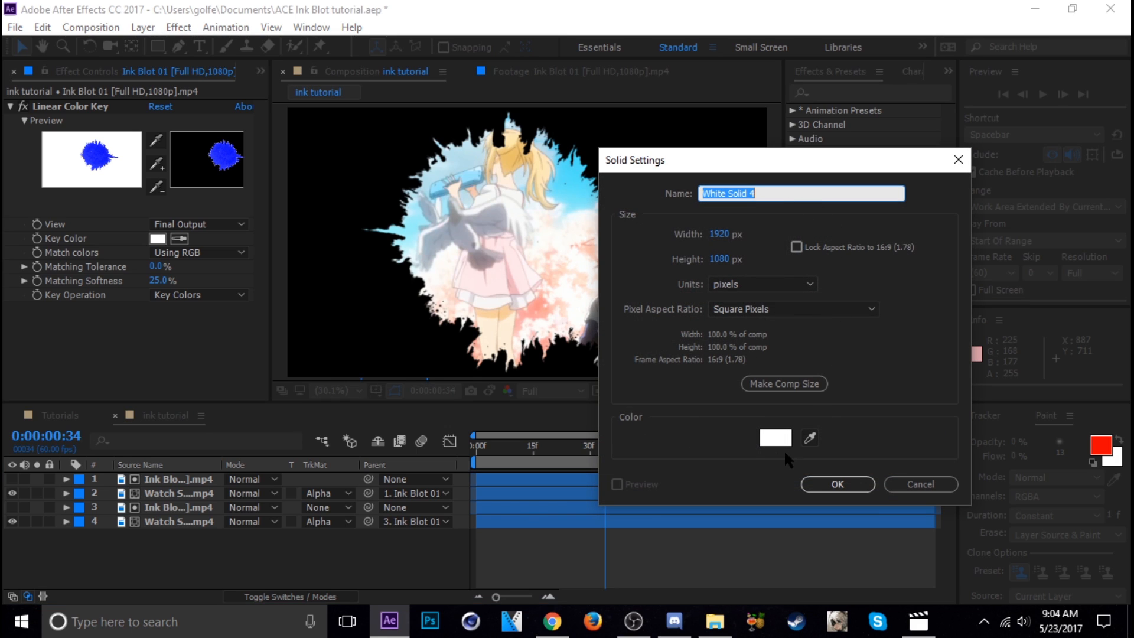
click(768, 440)
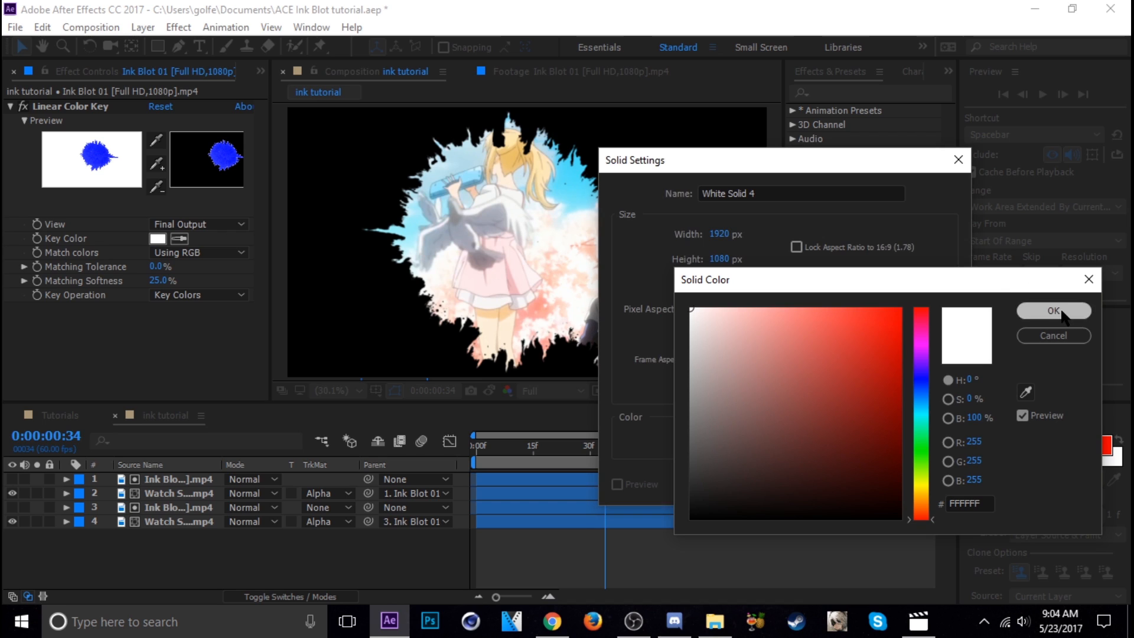
click(1054, 311)
click(838, 481)
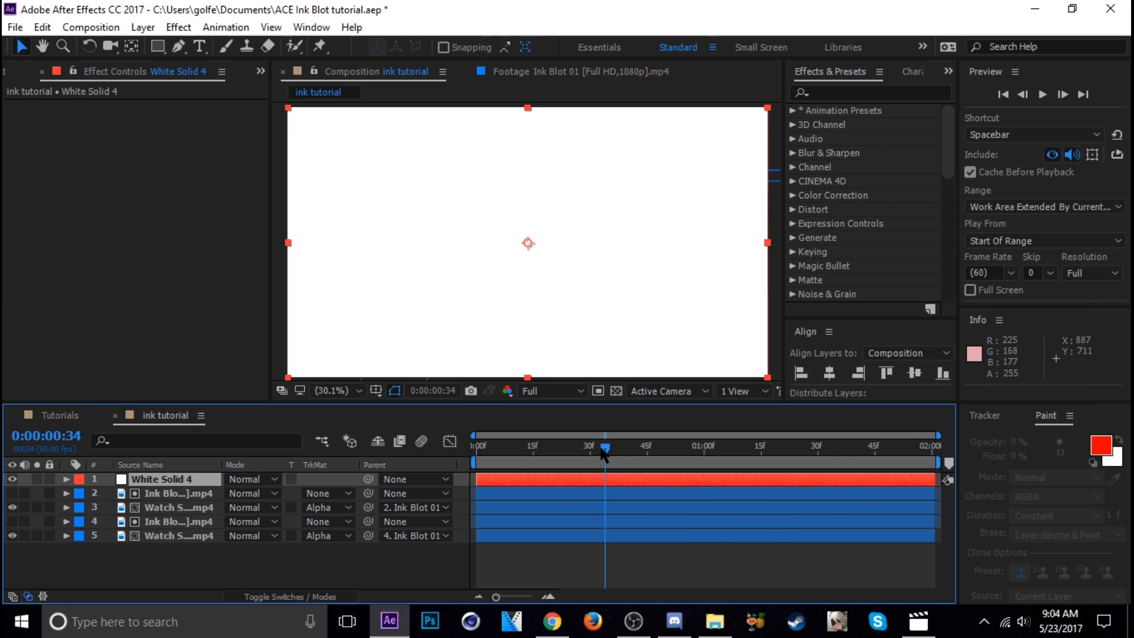
drag(181, 486, 179, 564)
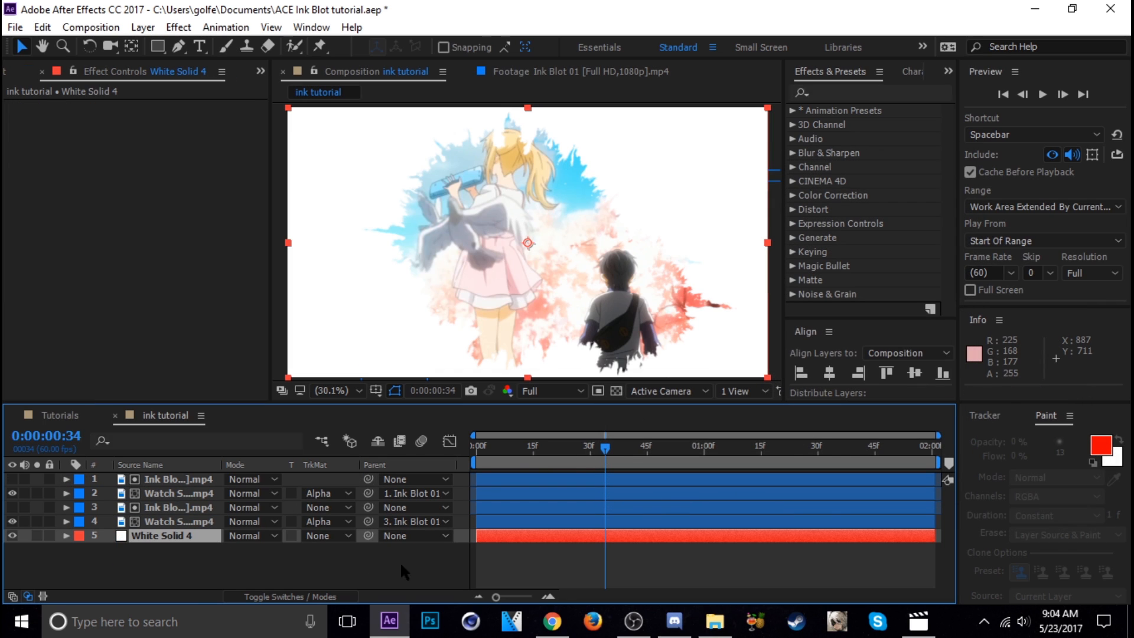
click(534, 556)
key(space)
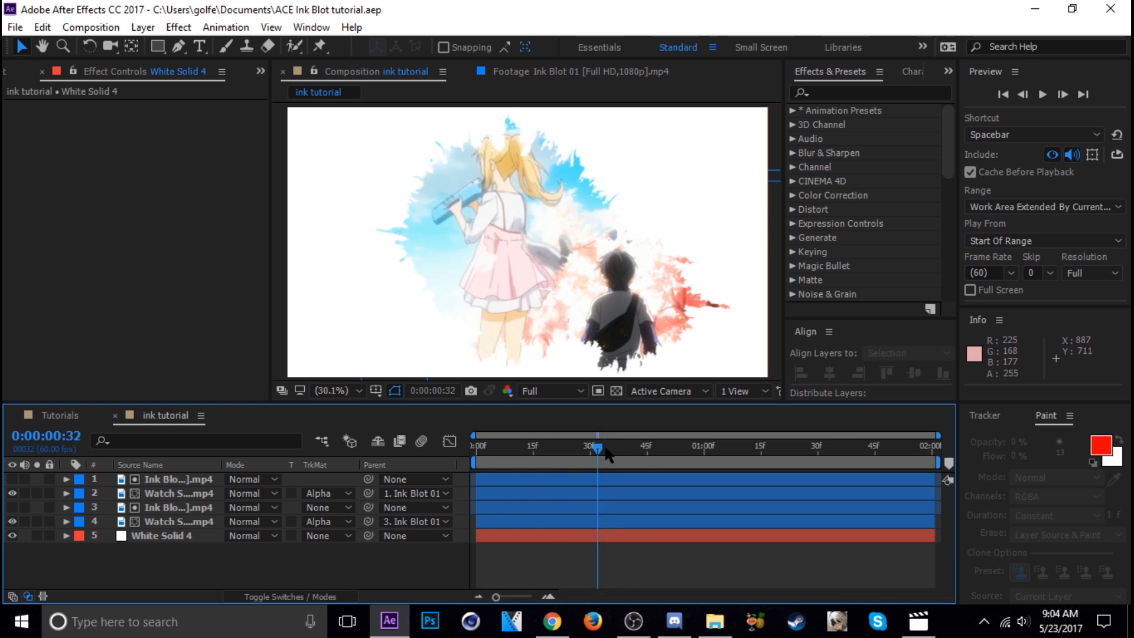
Apply a Curves effect to both video clip layers.
drag(759, 454, 554, 463)
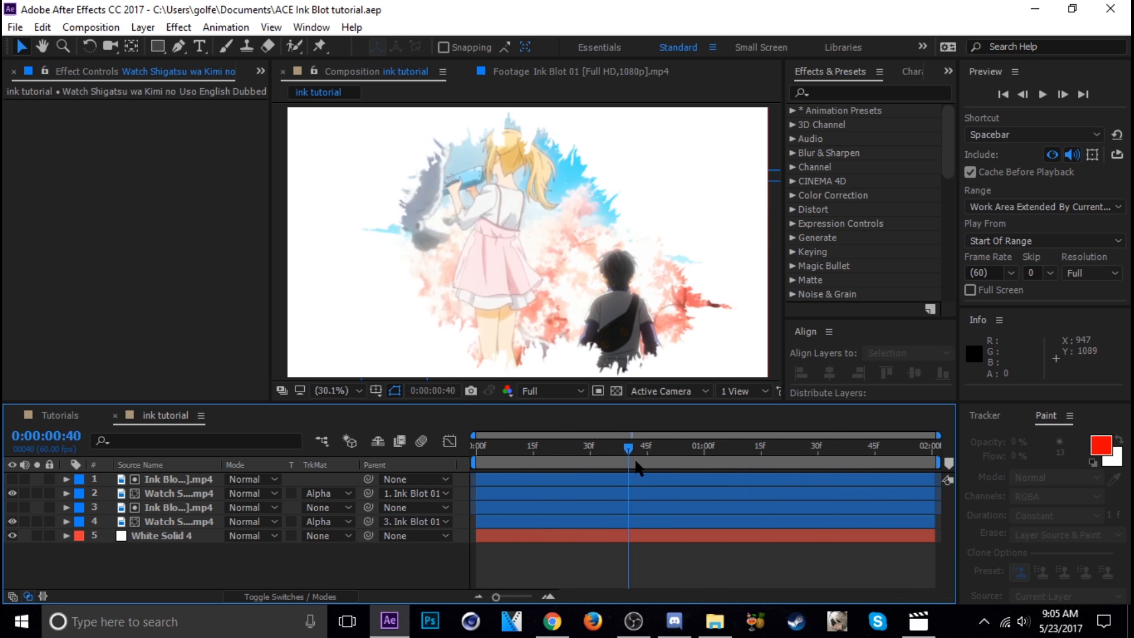
mouse_move(633, 459)
mouse_down()
mouse_move(891, 466)
mouse_move(603, 465)
mouse_move(616, 464)
mouse_up()
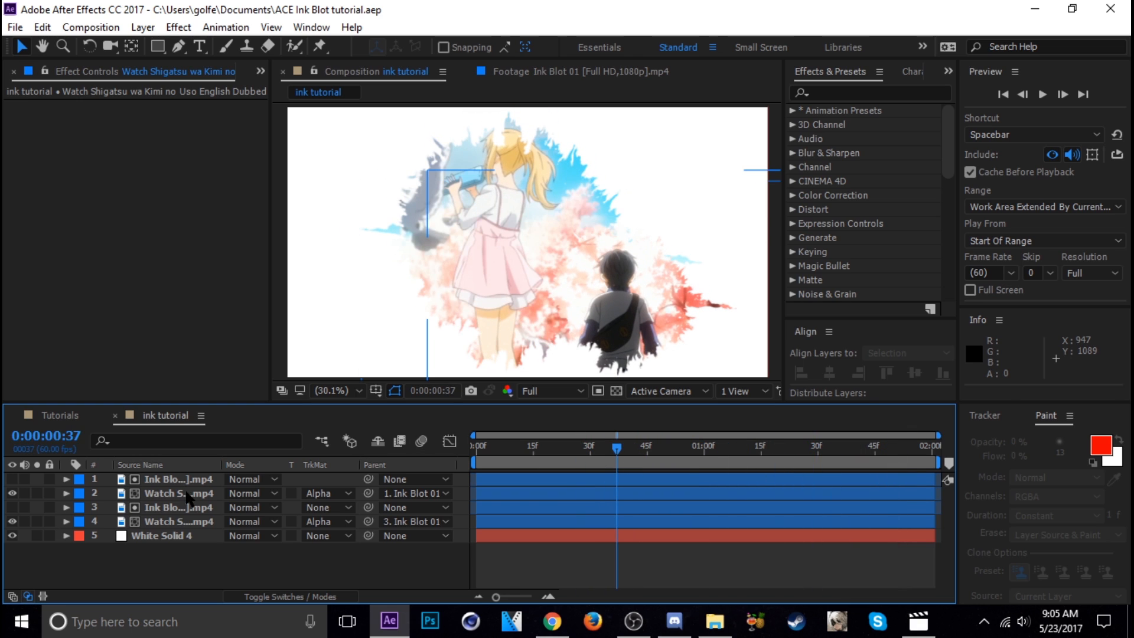
click(187, 494)
ctrl+click(179, 523)
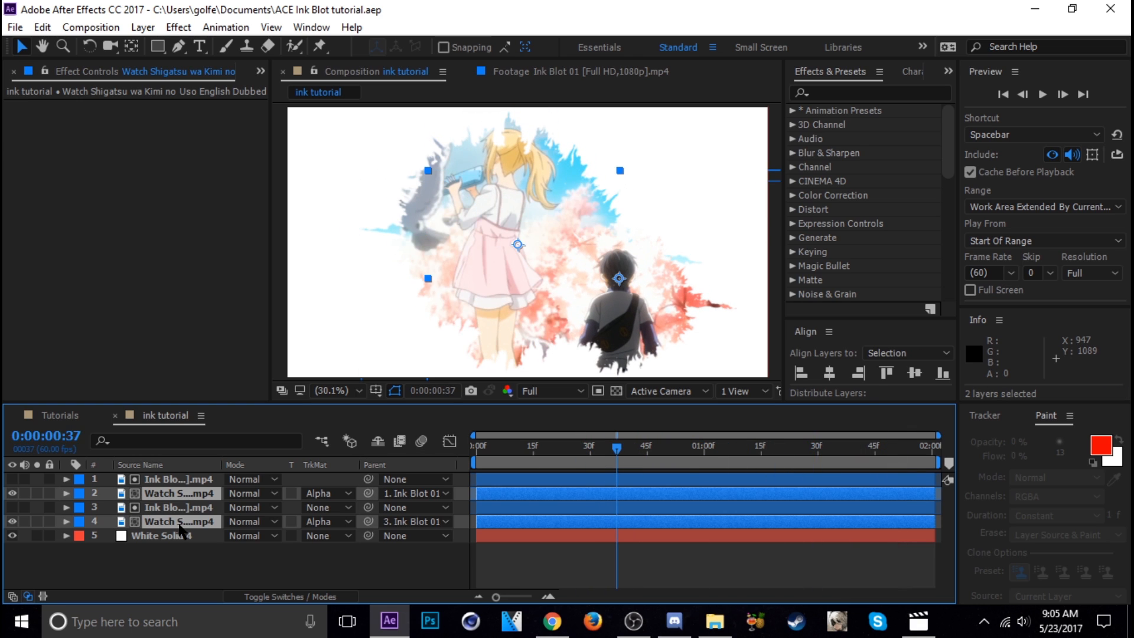
click(179, 28)
mouse_move(211, 178)
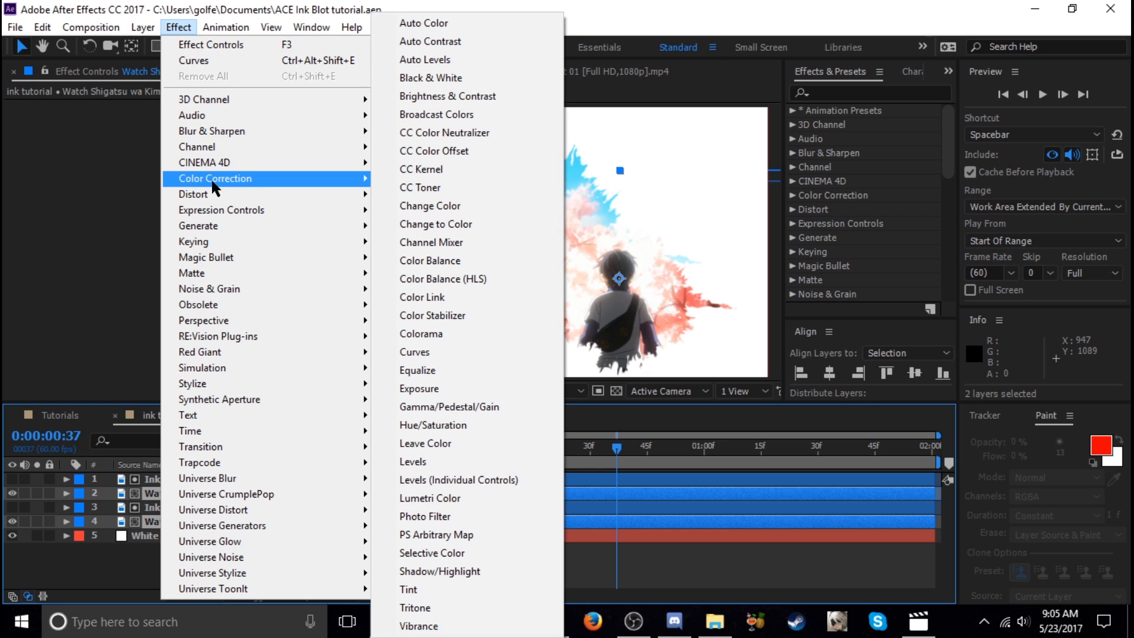
click(426, 350)
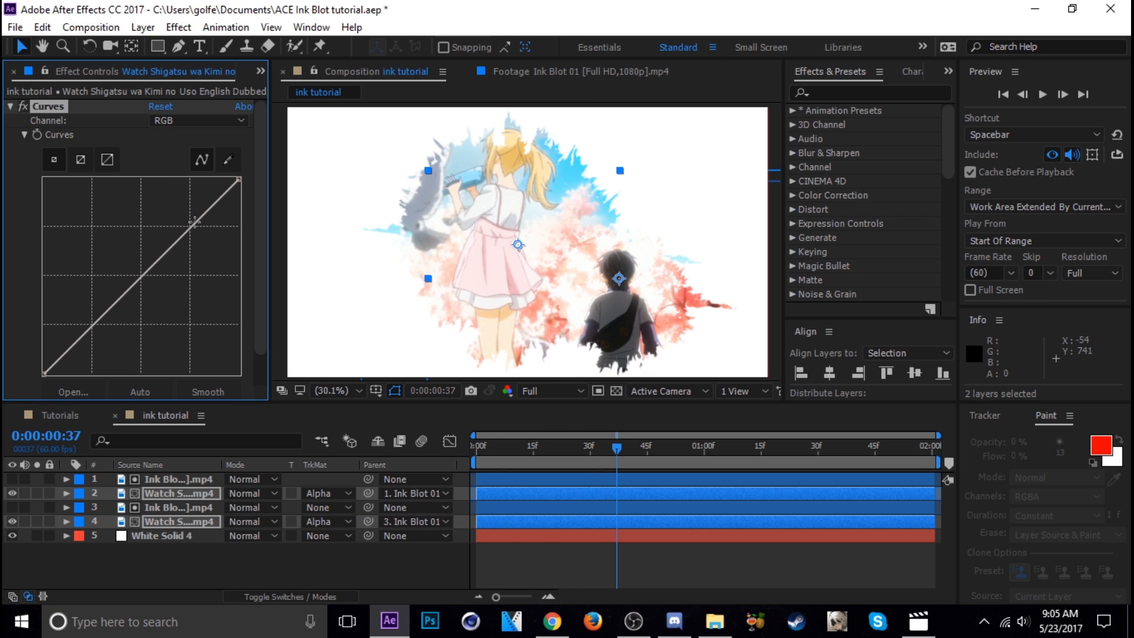
Shape the RGB curve of the girl's clip with two points pulled well below the diagonal to deepen its contrast and colors.
drag(190, 227, 217, 306)
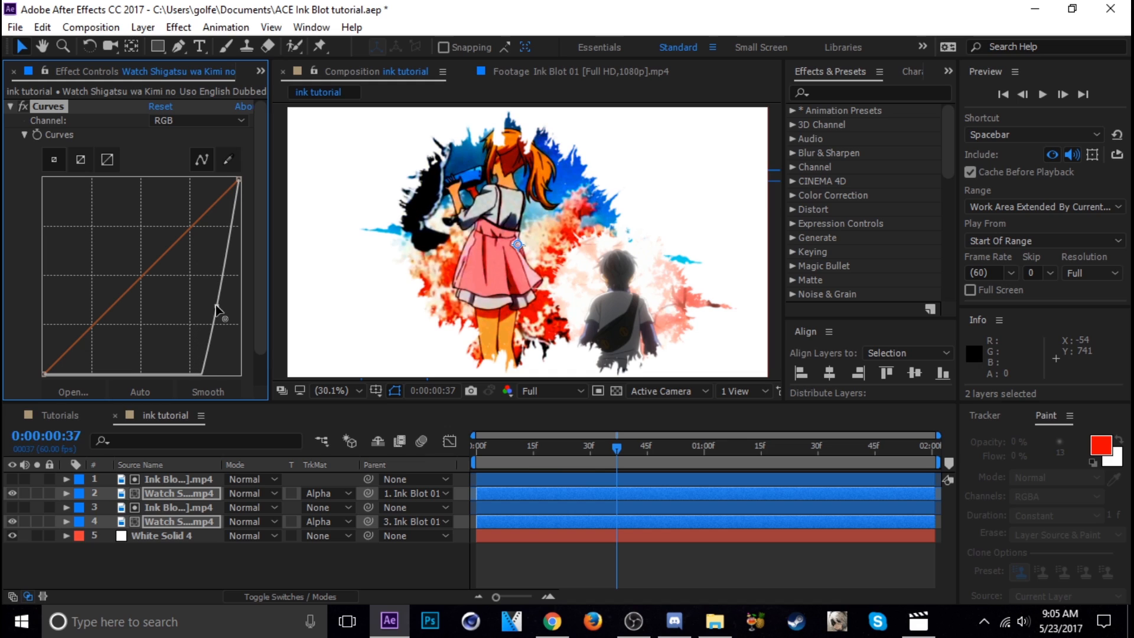
drag(204, 357, 186, 333)
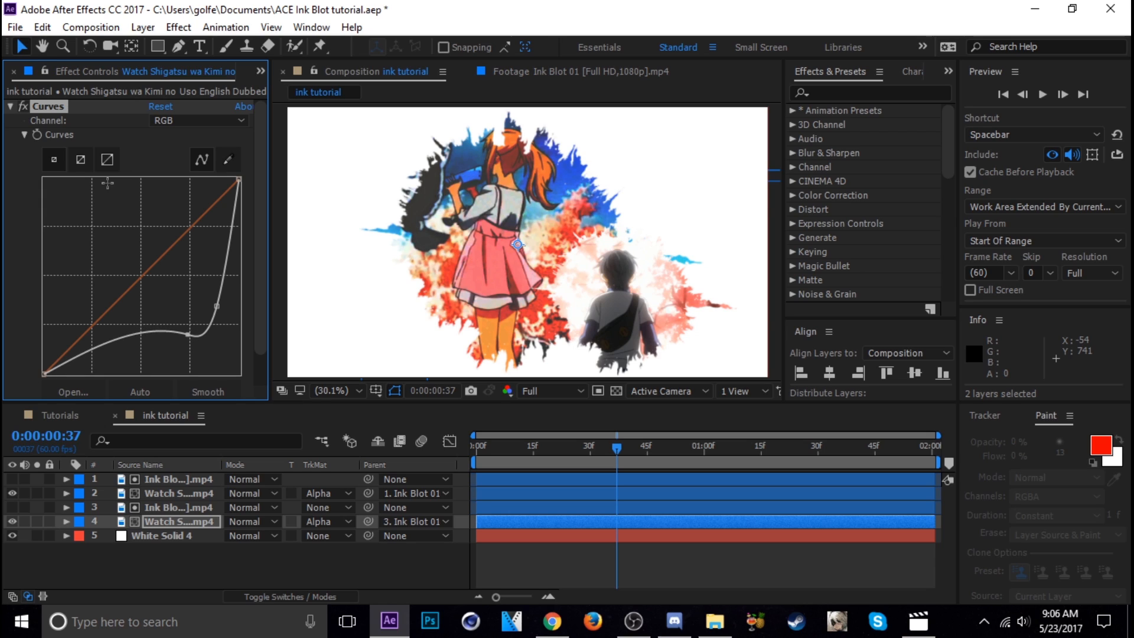
click(9, 106)
Replace the Curves effect on the boy's clip with a copy of the adjusted Curves from the girl's clip.
click(190, 495)
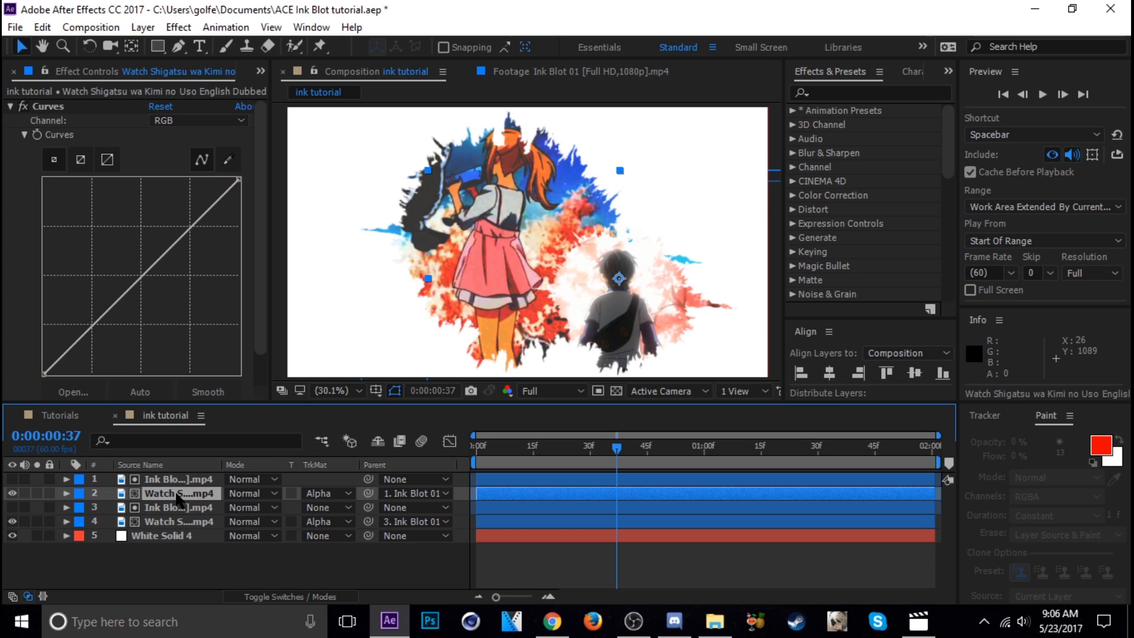
click(48, 110)
key(Delete)
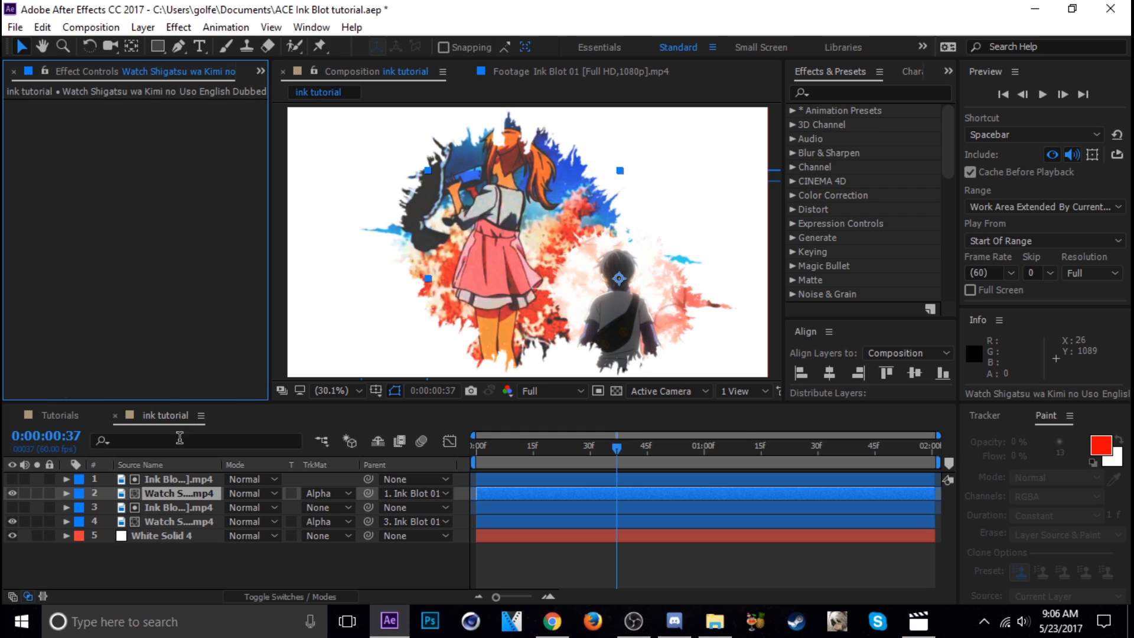
click(174, 522)
click(48, 109)
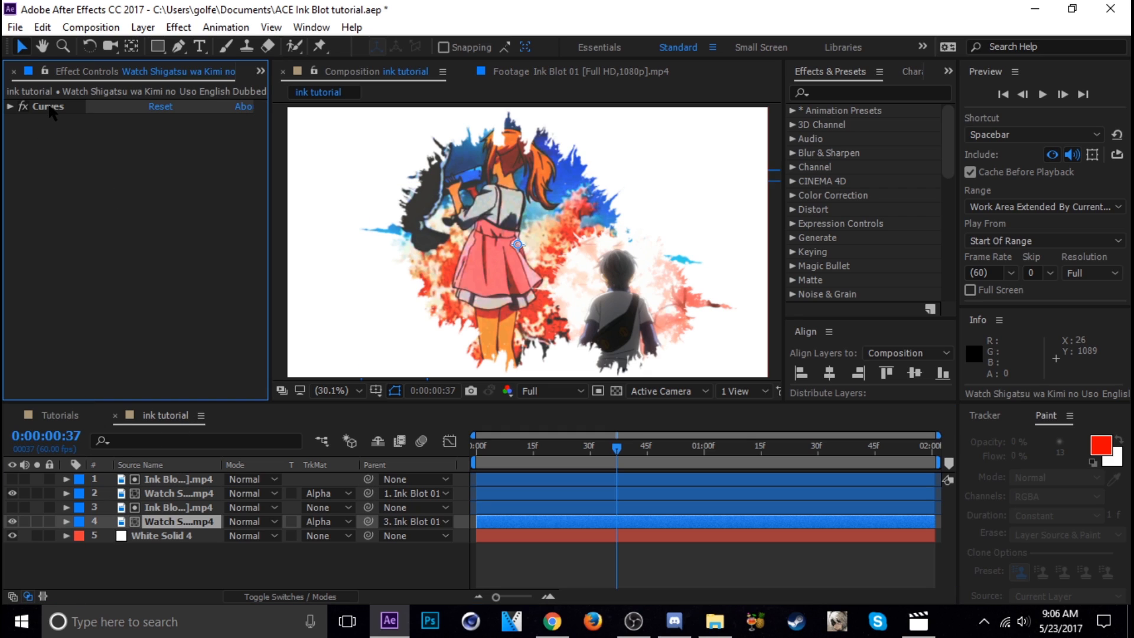
click(186, 495)
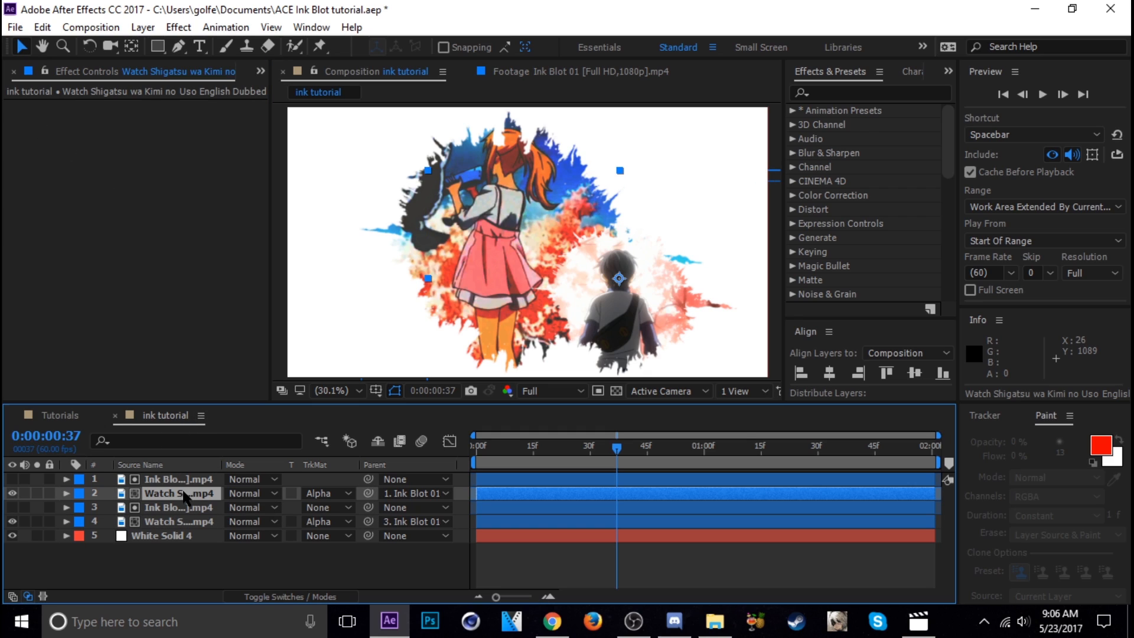
key(ctrl+v)
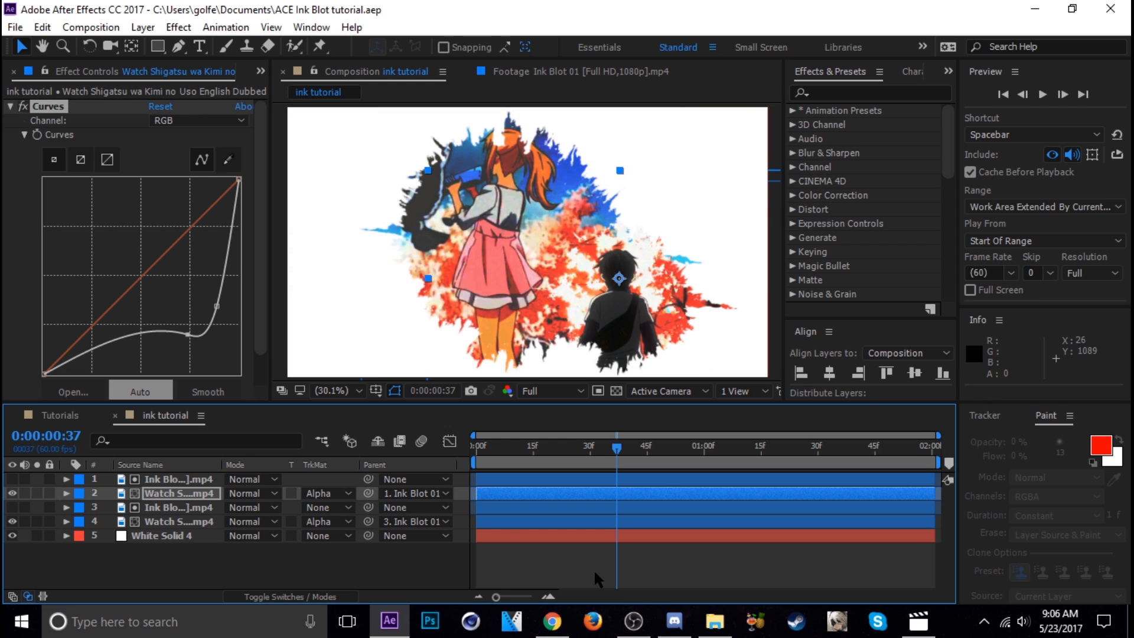
Enable time remapping on the top ink blot with keyframes at 0:00:00:00 and 0:00:02:00.
click(594, 568)
drag(557, 465, 476, 464)
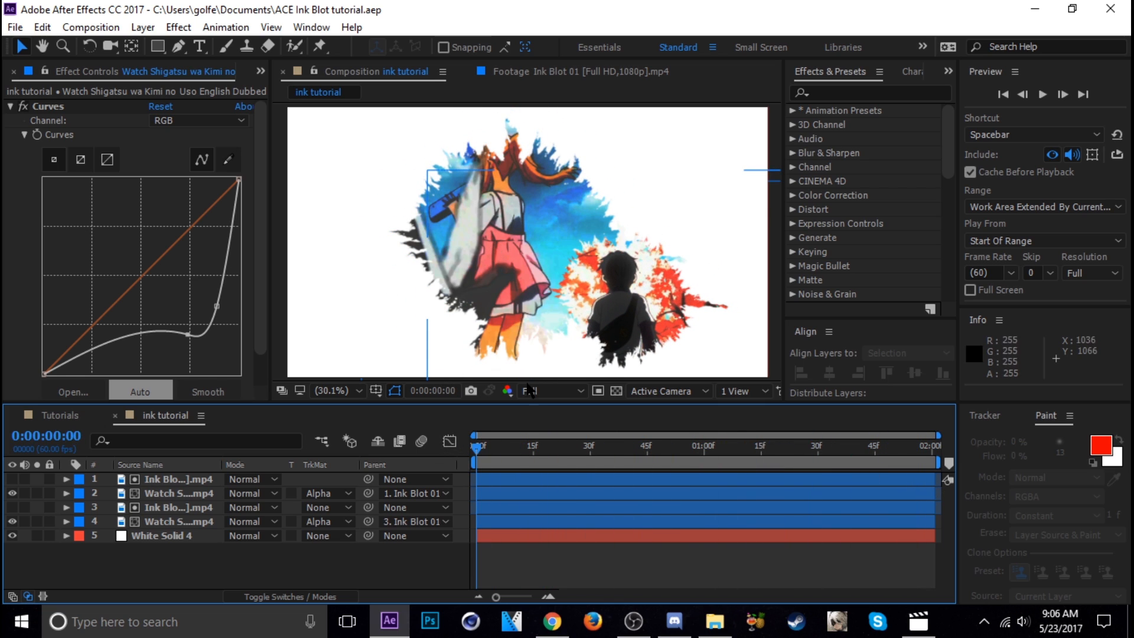
click(169, 482)
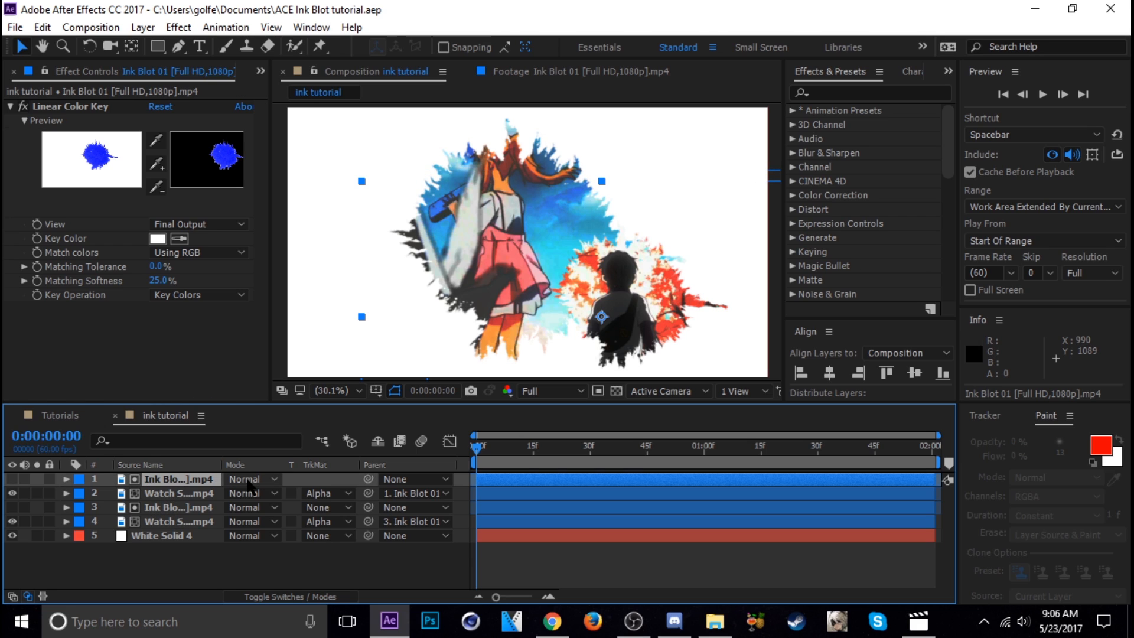
key(ctrl+alt+t)
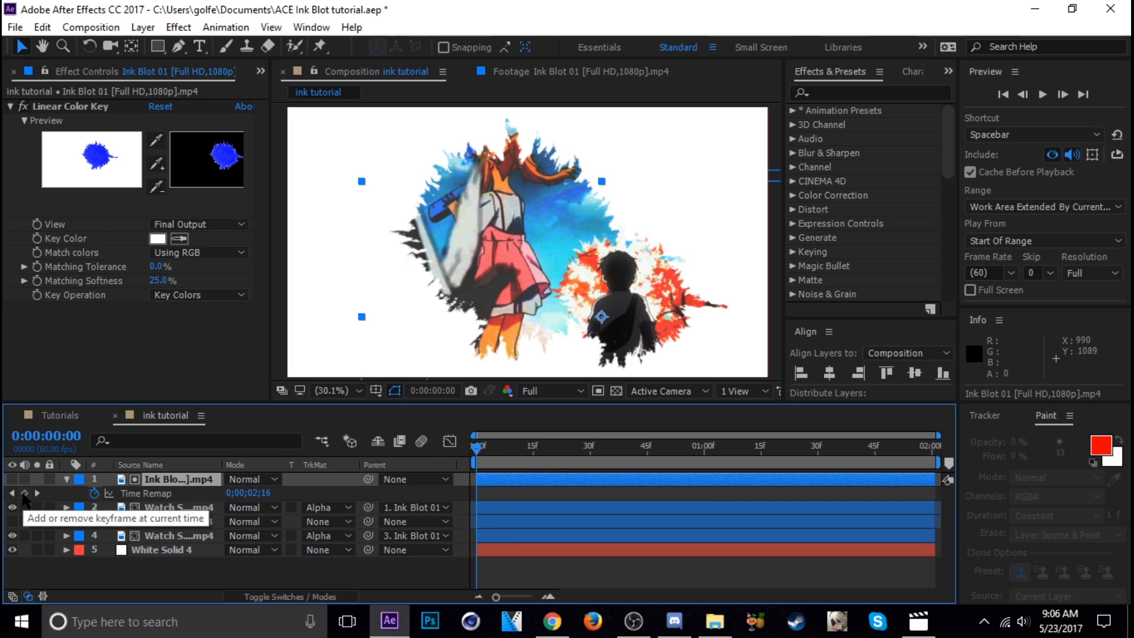
click(931, 447)
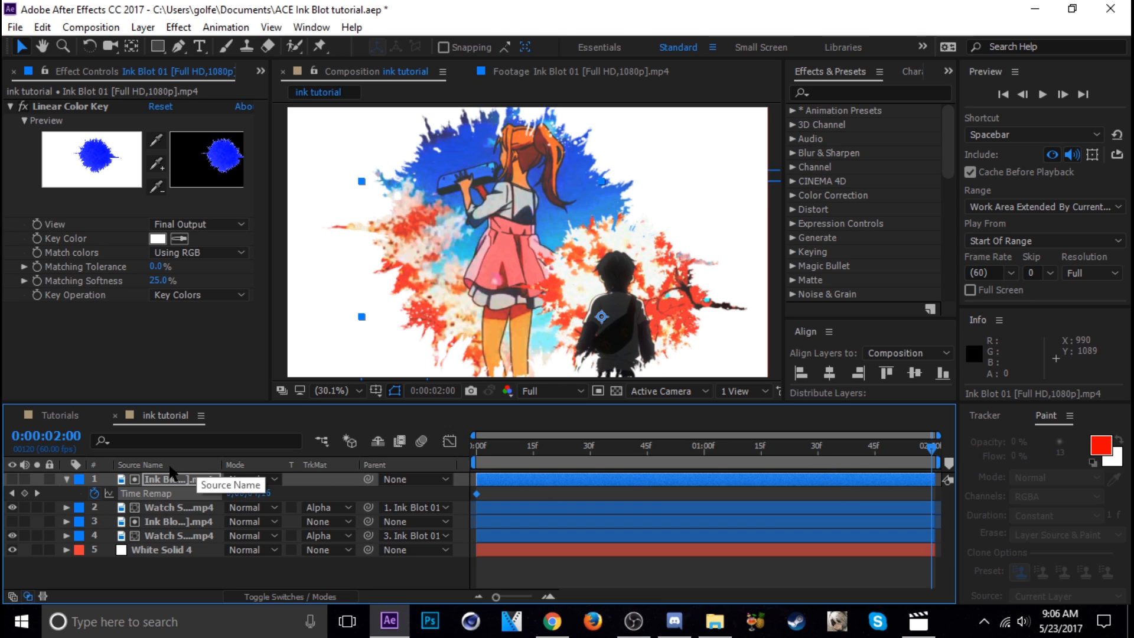
click(24, 493)
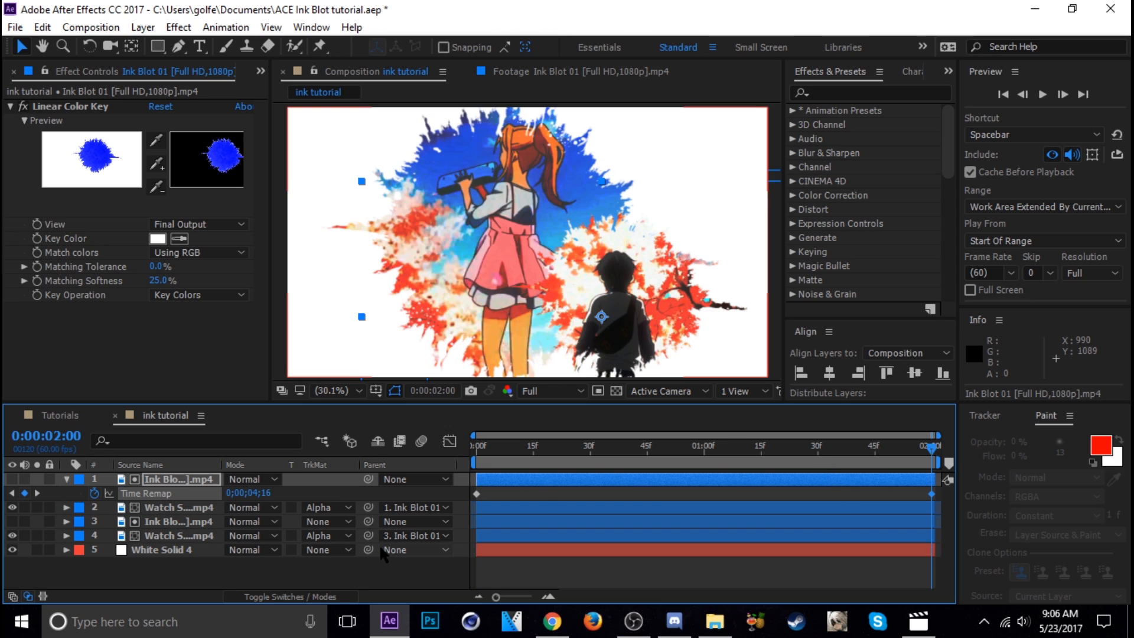
Set the top ink blot's first Time Remap keyframe to 0;00;00;04 and preview how the ink spreads.
click(490, 444)
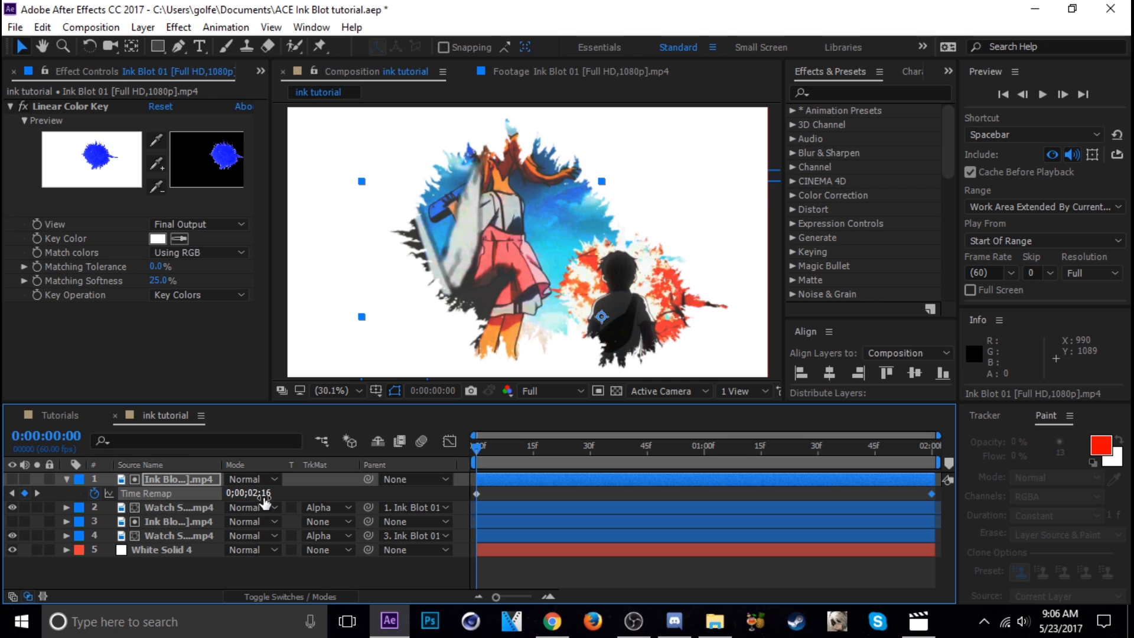
drag(265, 493, 197, 489)
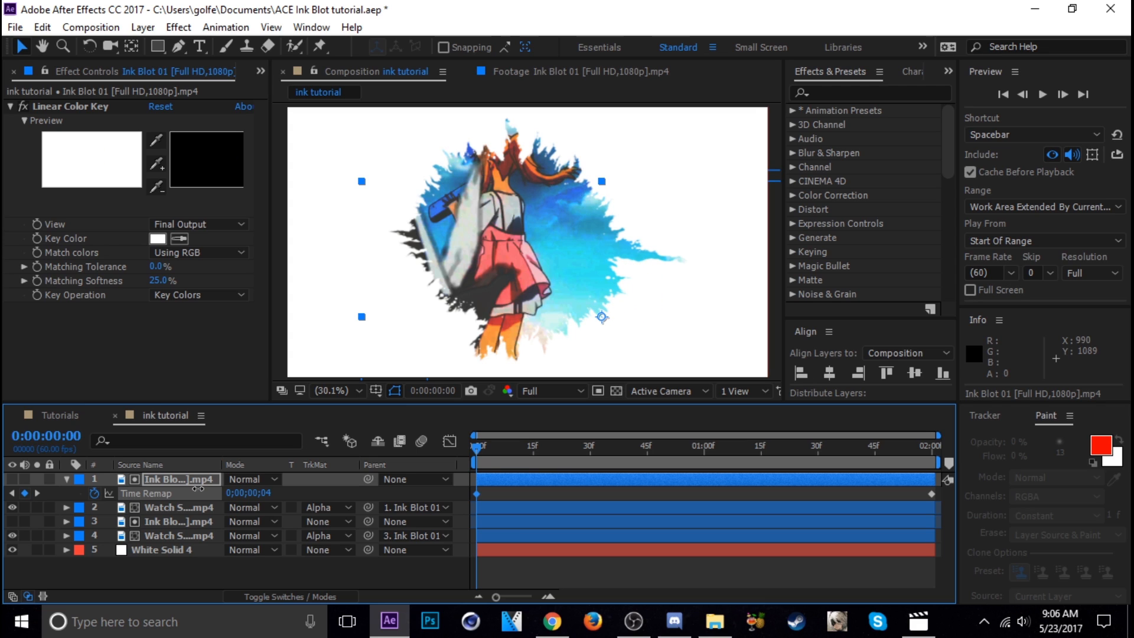
drag(479, 460, 619, 463)
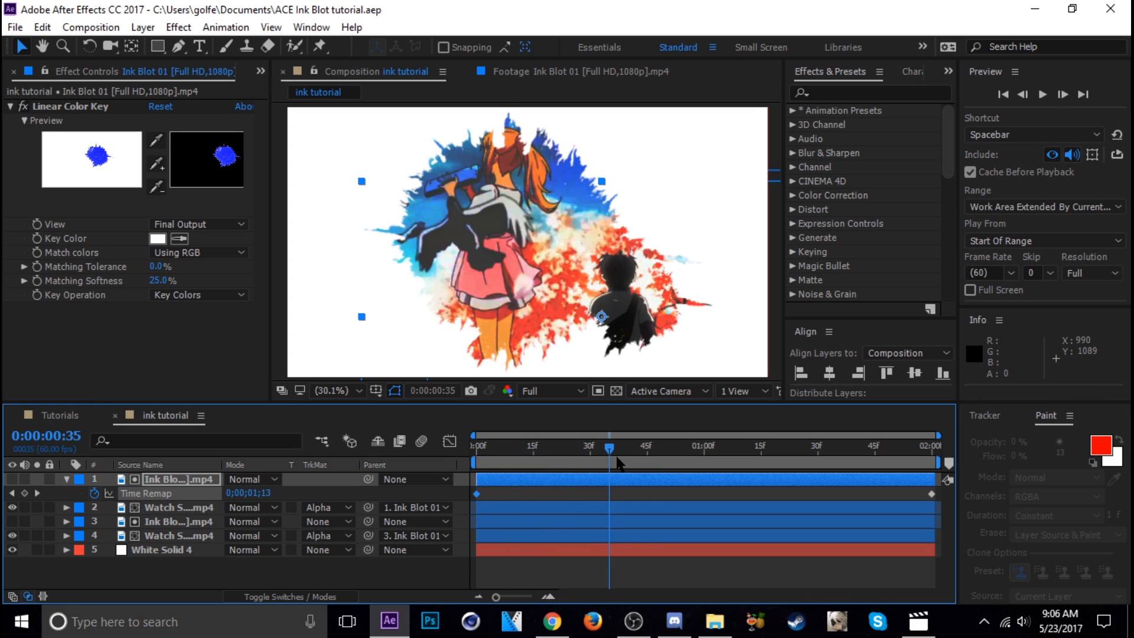
key(space)
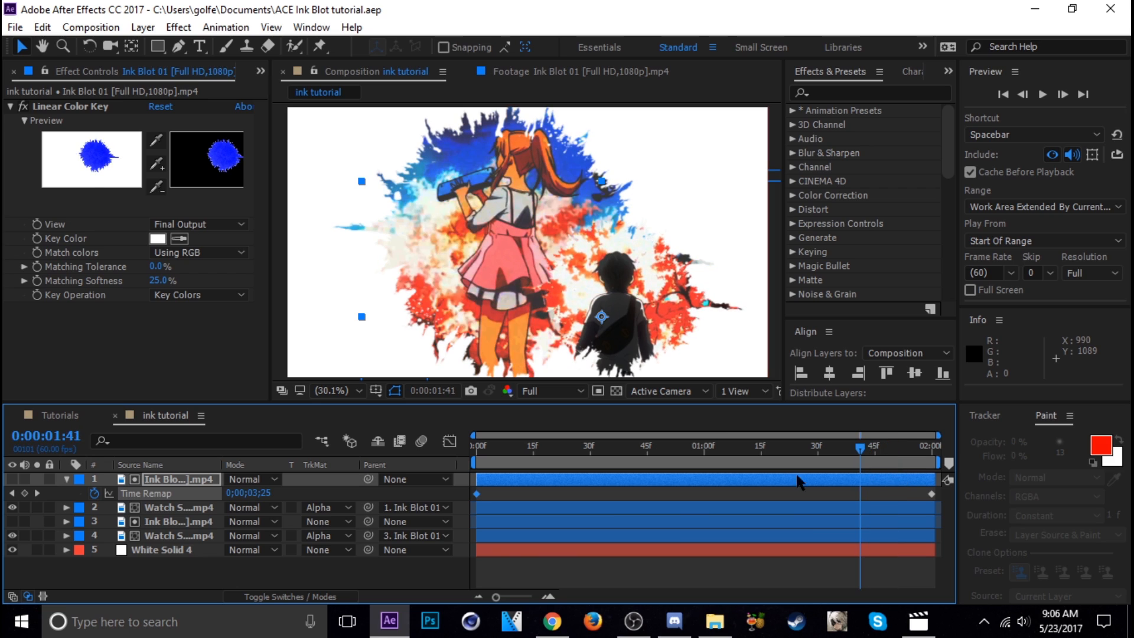
click(67, 480)
Enable time remapping on the lower ink blot with keyframes at 0:00:00:00 and 0:00:02:00.
click(184, 511)
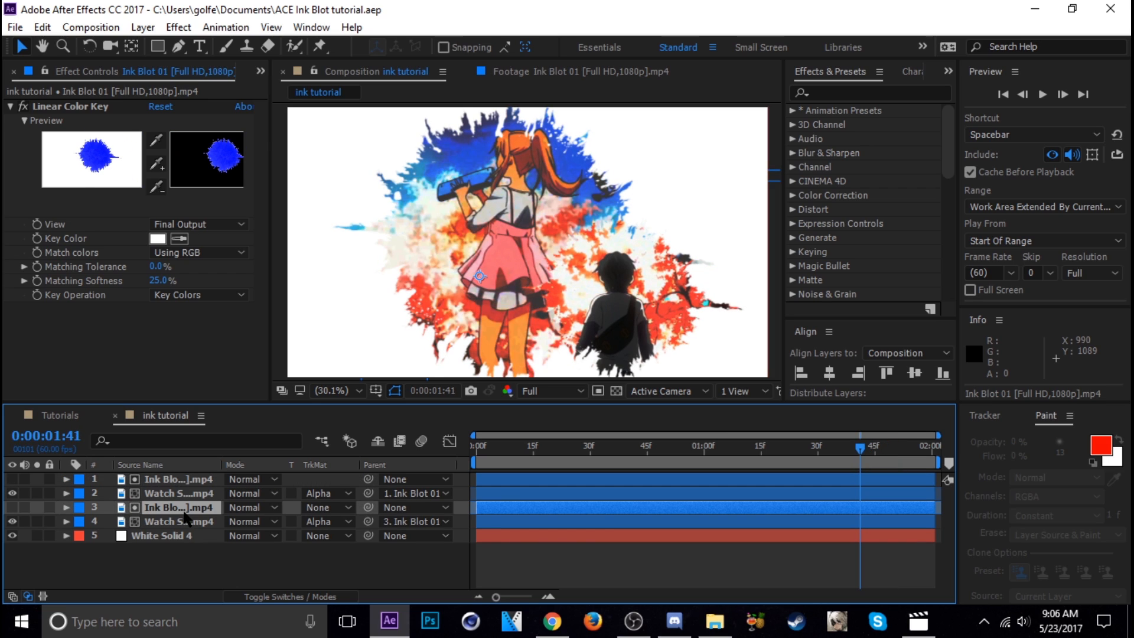
key(Home)
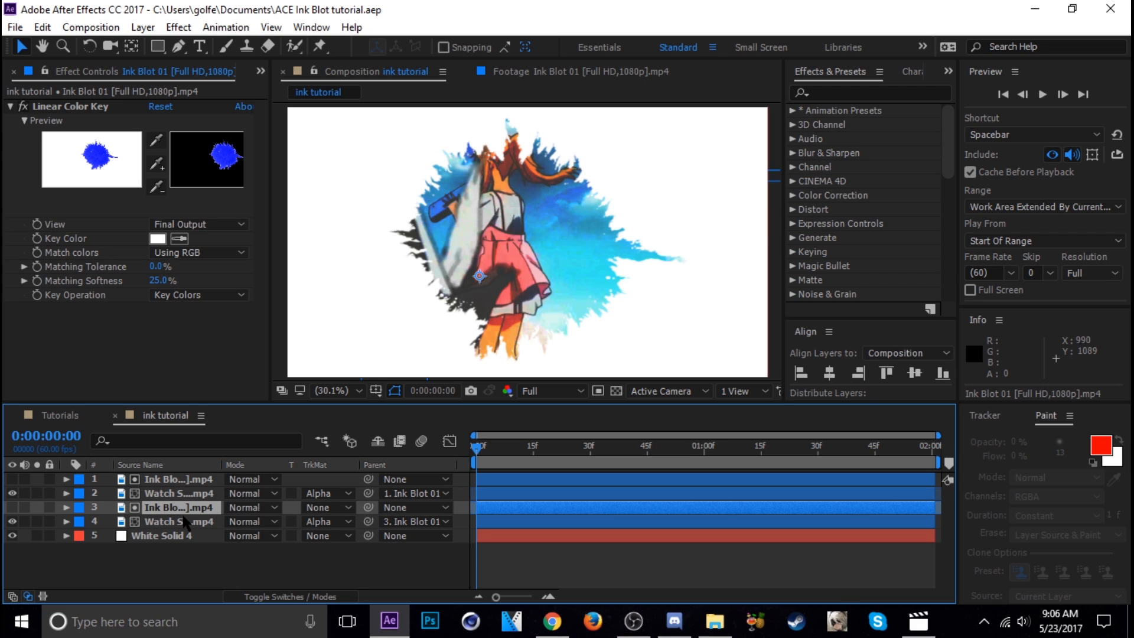
key(ctrl+alt+t)
click(146, 521)
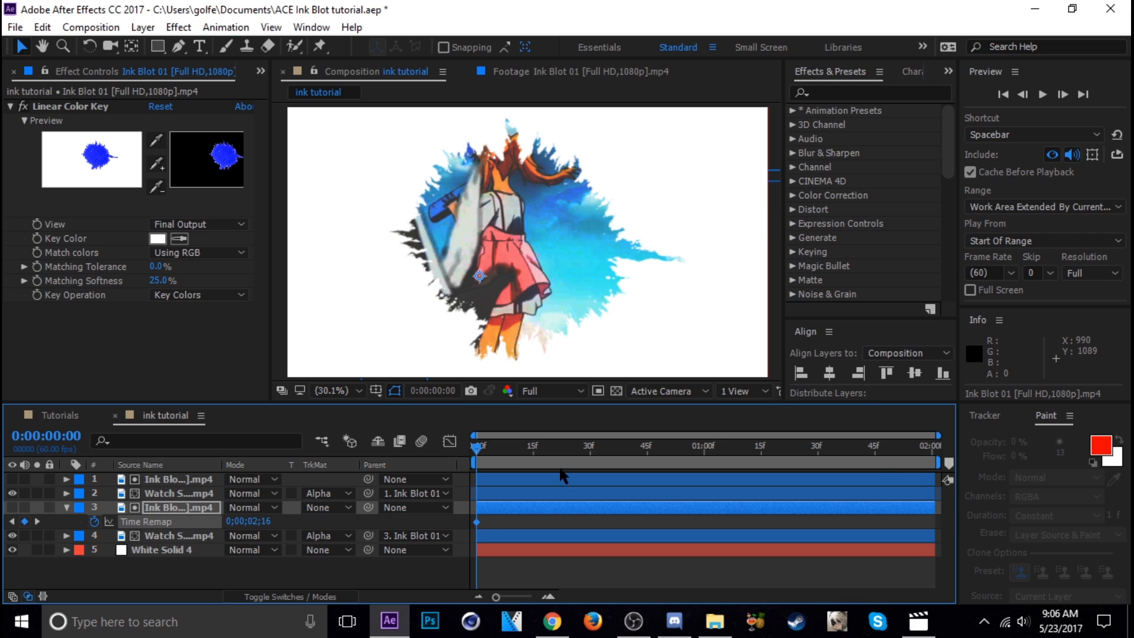
key(End)
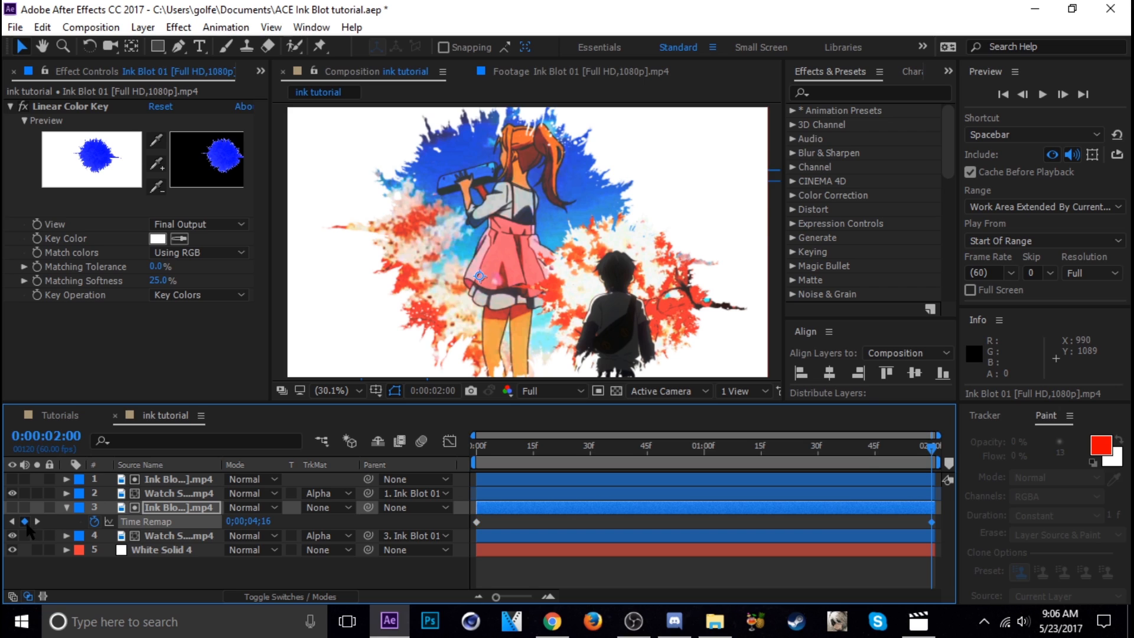
Lower the lower ink blot's first Time Remap keyframe until the frame is blank, and preview the composition.
key(Home)
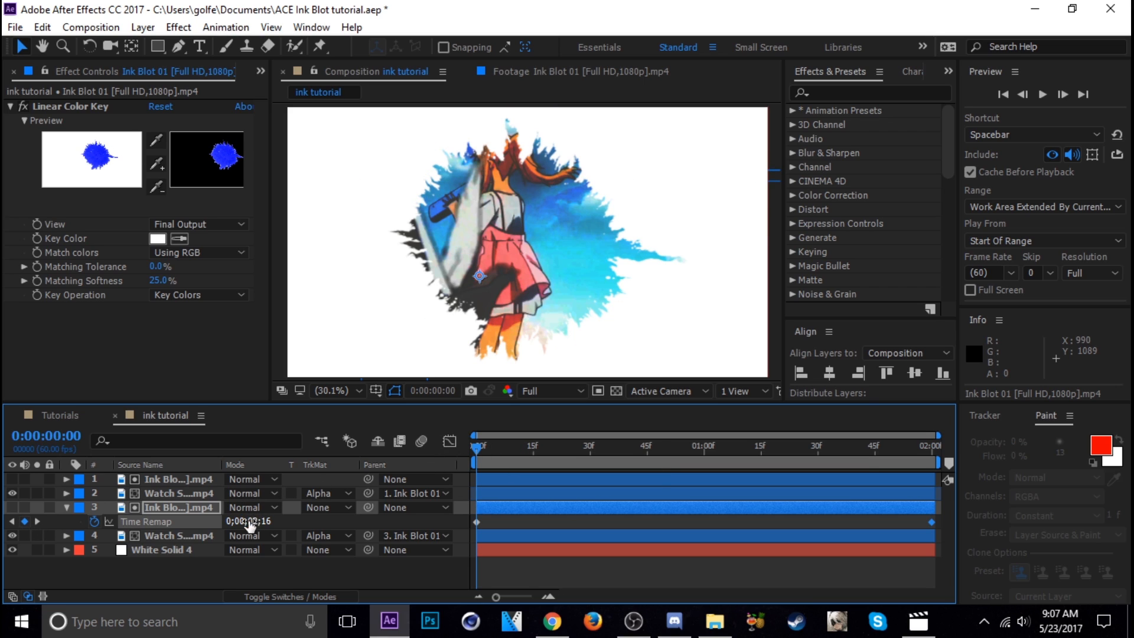
drag(248, 522, 197, 524)
click(66, 508)
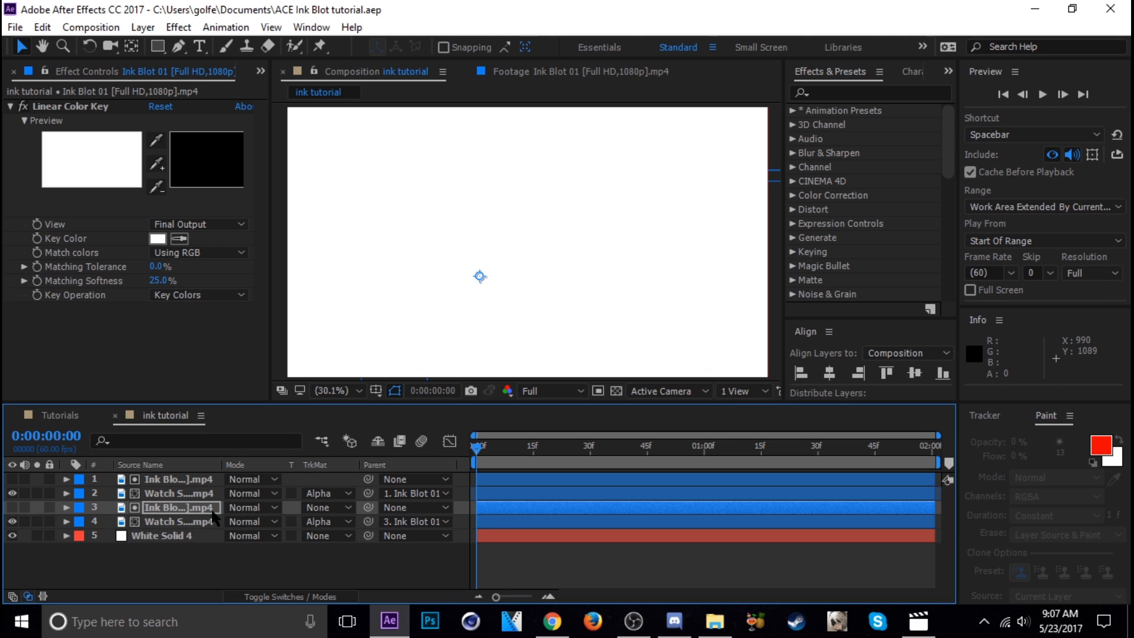
key(space)
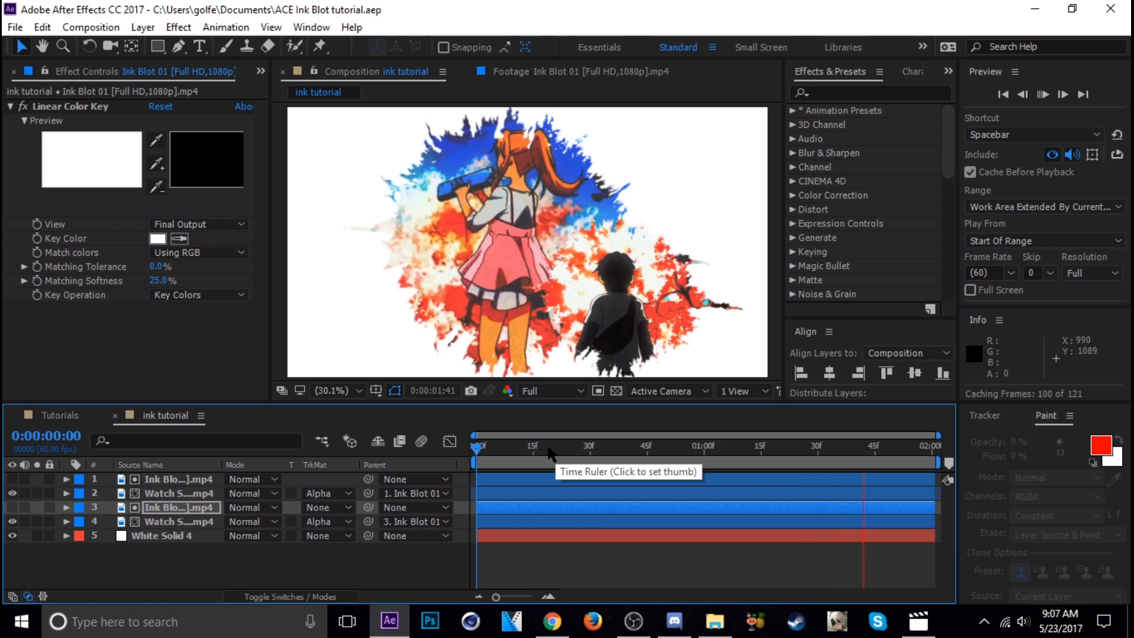
click(598, 449)
drag(610, 461, 697, 460)
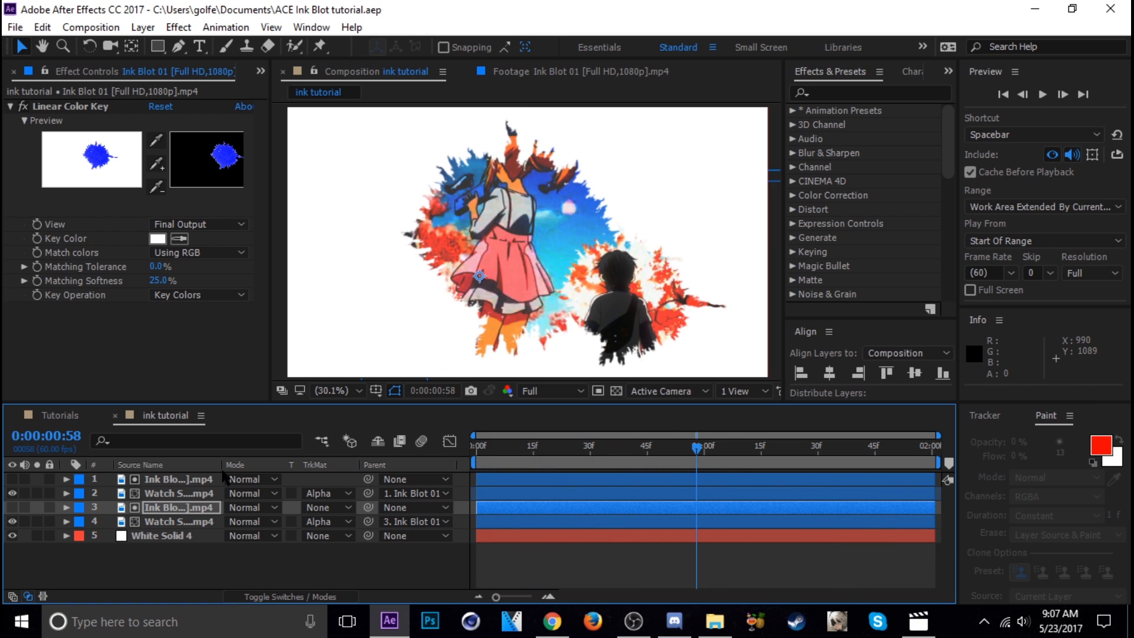
Create a null object and place it above all other layers.
click(162, 522)
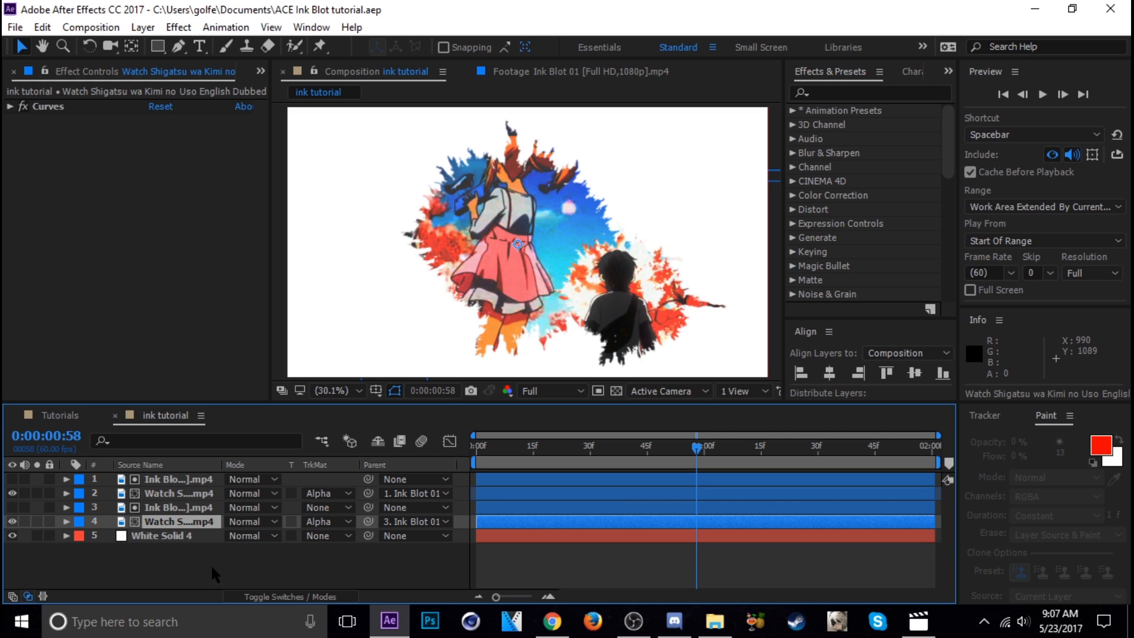
key(ctrl+alt+shift+y)
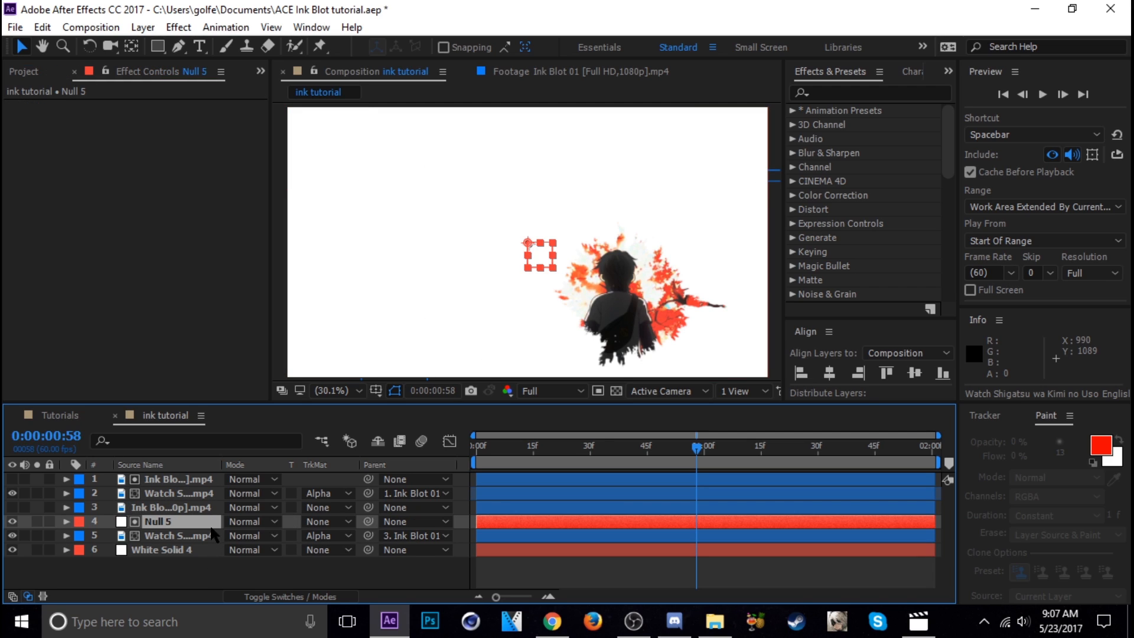
drag(198, 523, 191, 473)
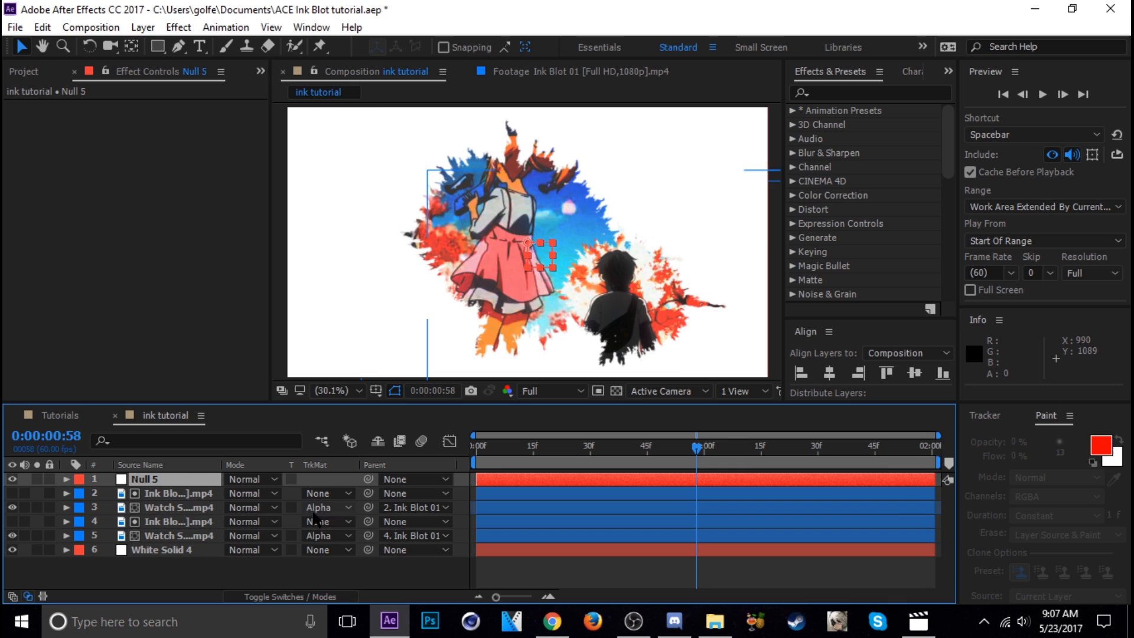
Parent both ink blot layers to the null object.
click(493, 453)
drag(512, 456, 576, 456)
click(196, 494)
ctrl+click(189, 523)
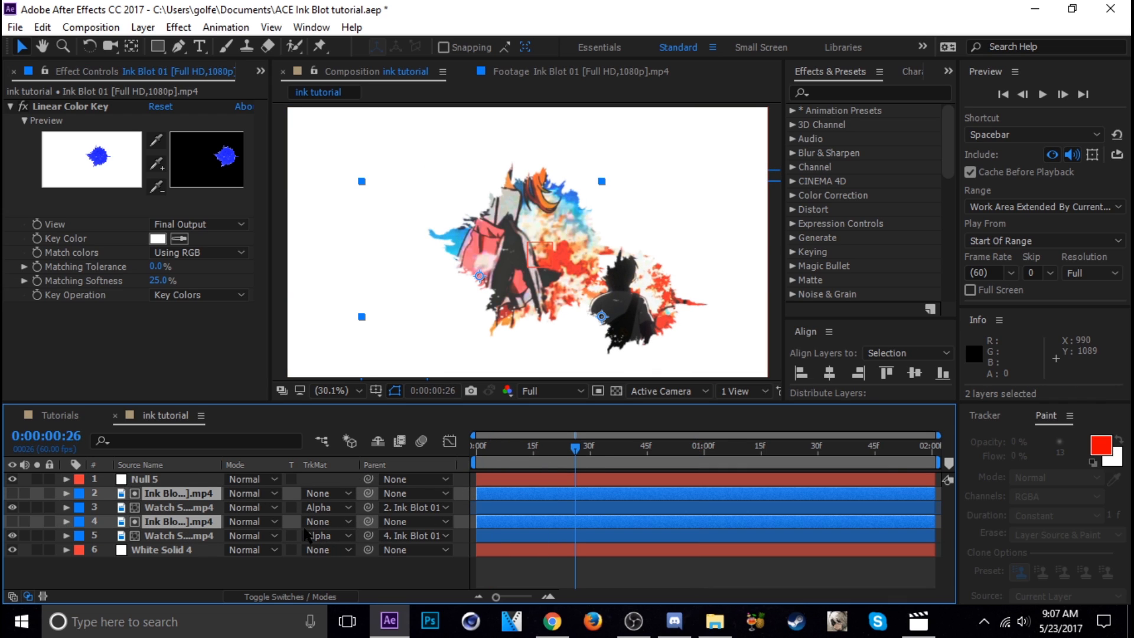
drag(374, 529, 147, 479)
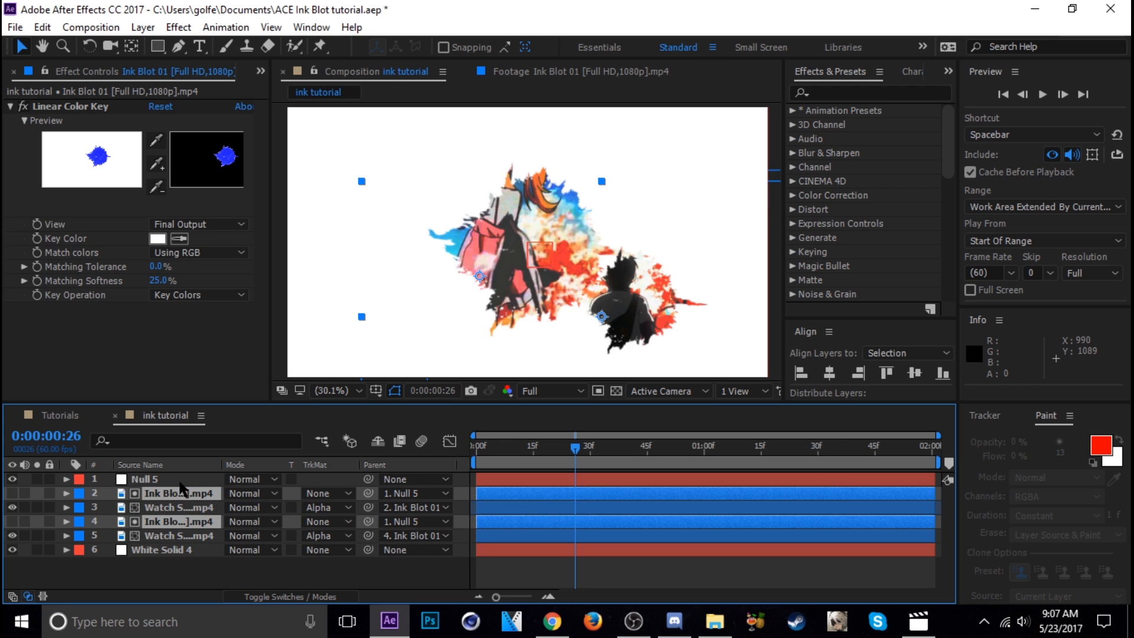
Add Scale keyframes of 100% to the null at 0:00:00:00 and 0:00:02:00.
key(s)
key(s)
click(499, 475)
key(s)
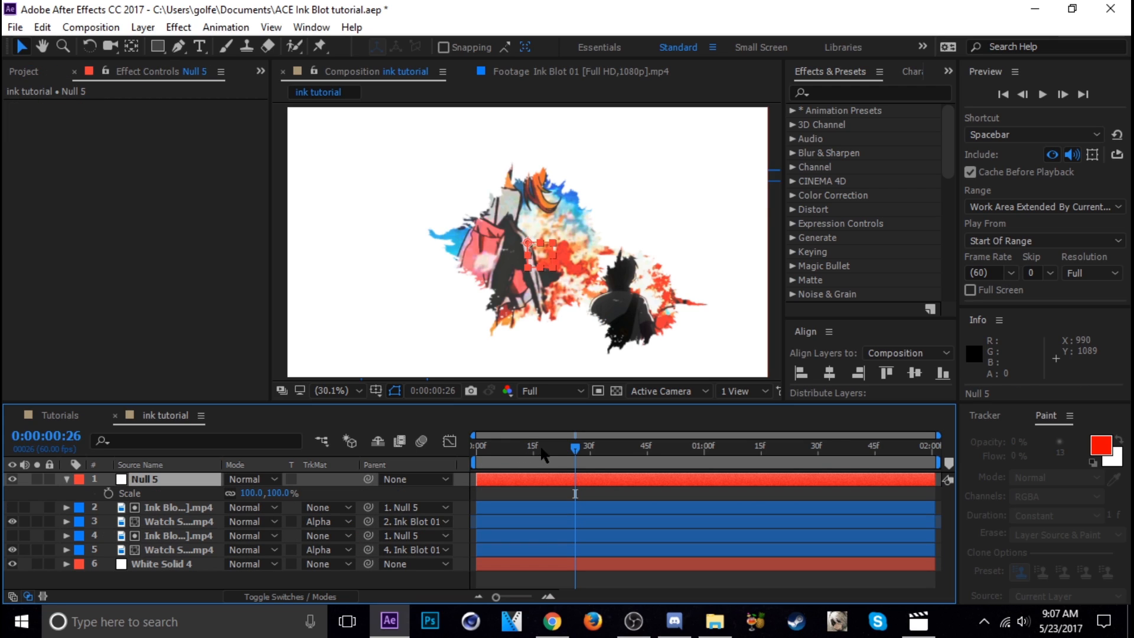
drag(550, 448, 439, 458)
click(108, 493)
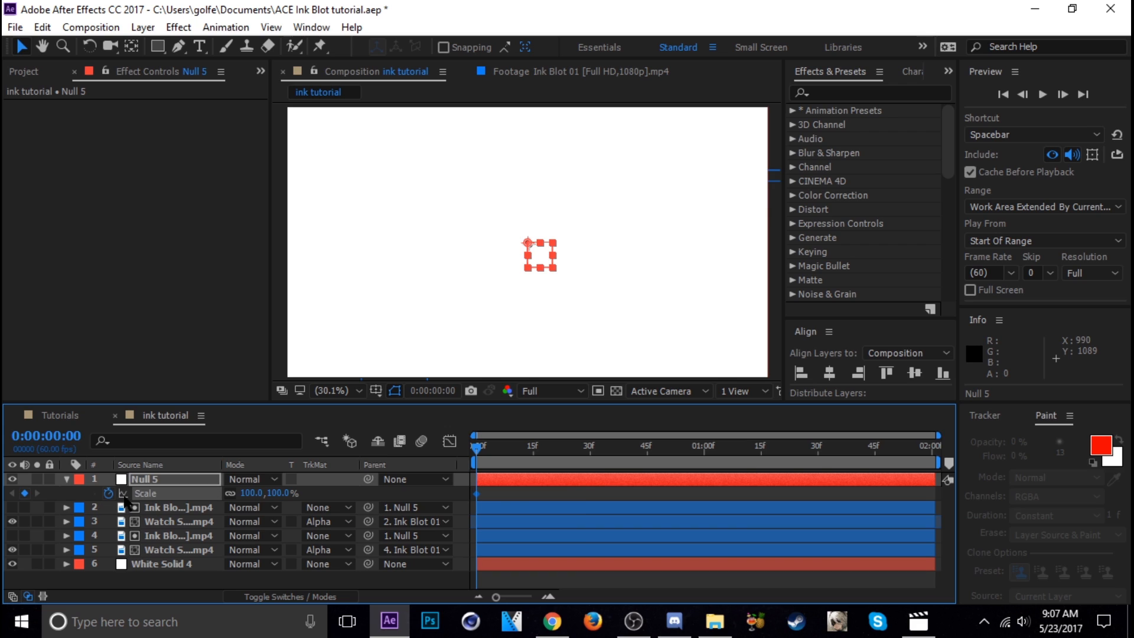
key(End)
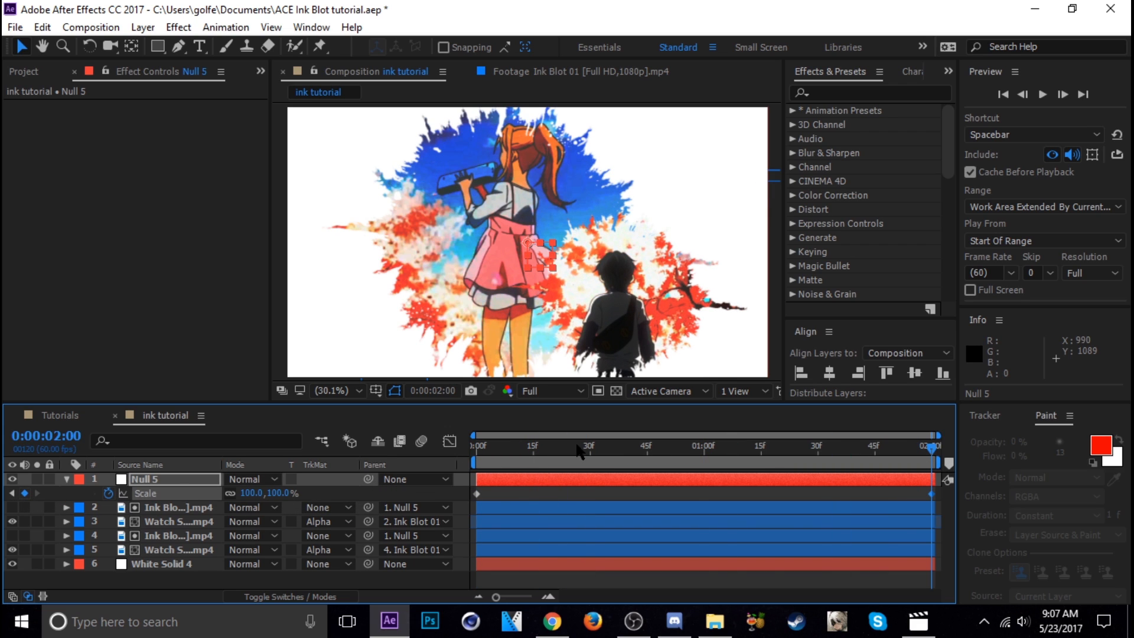
Set the null's Scale keyframe at 0:00:00:00 to 33% and scrub through the resulting growth.
drag(581, 452, 474, 467)
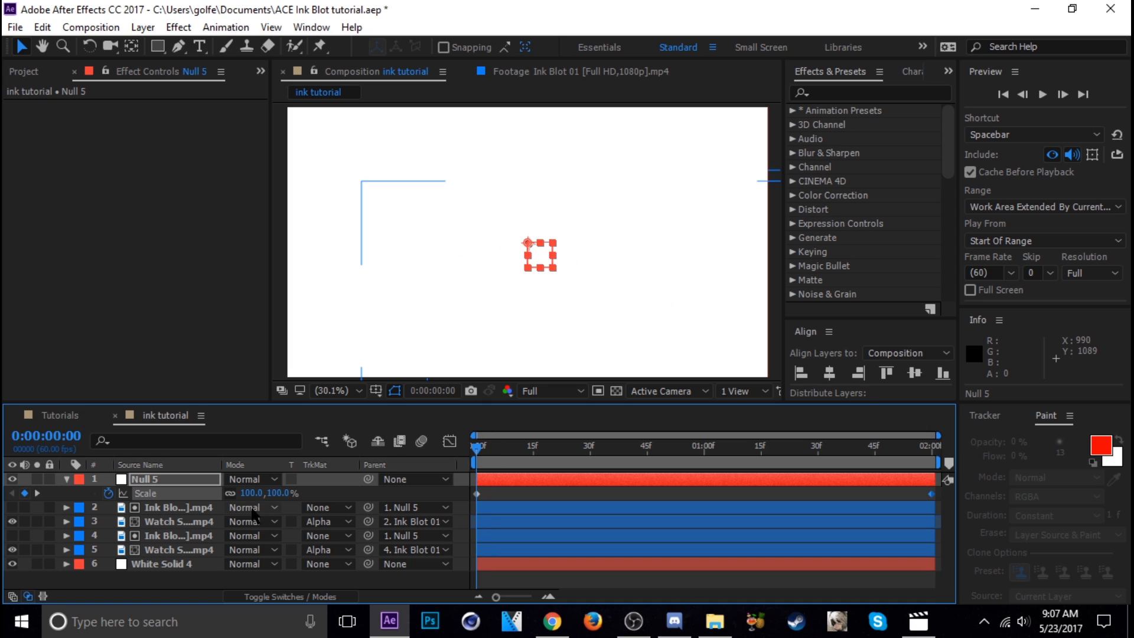
drag(269, 493, 235, 501)
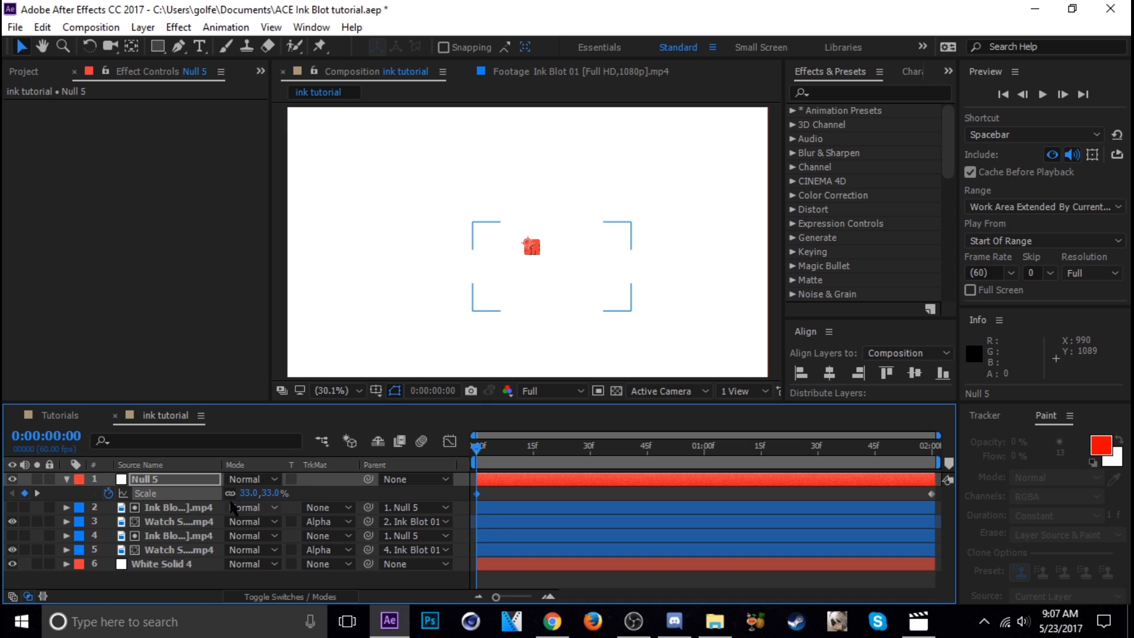
drag(476, 450, 625, 460)
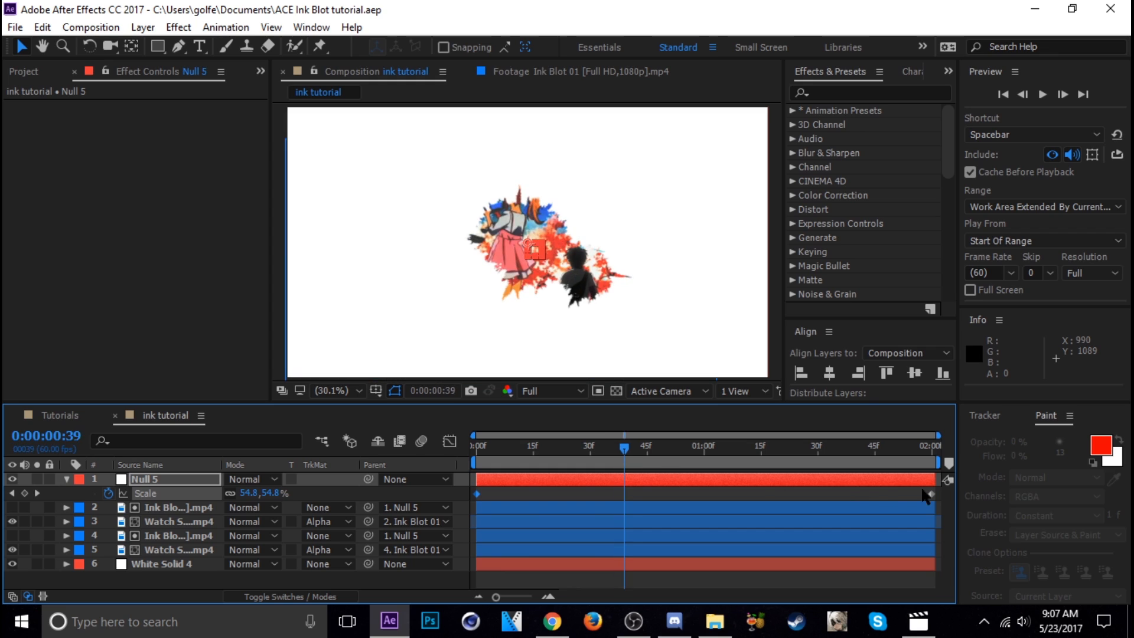
Easy-ease both Scale keyframes of the null, shape the value curve to rise steeply then level off, and preview the composition.
drag(939, 487, 459, 499)
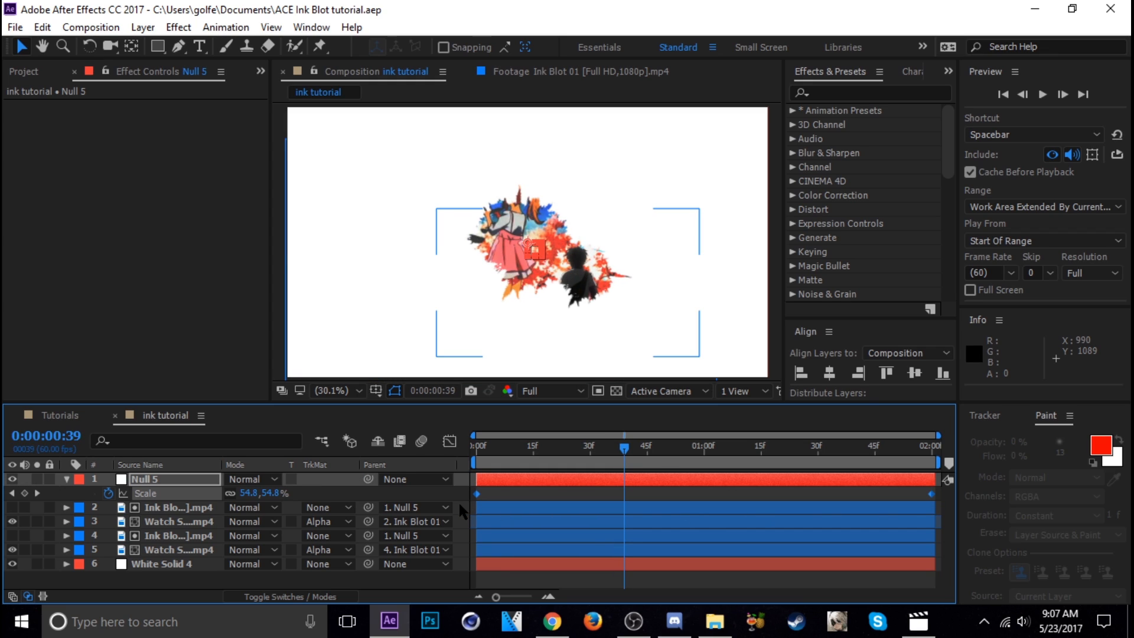
key(F9)
click(450, 441)
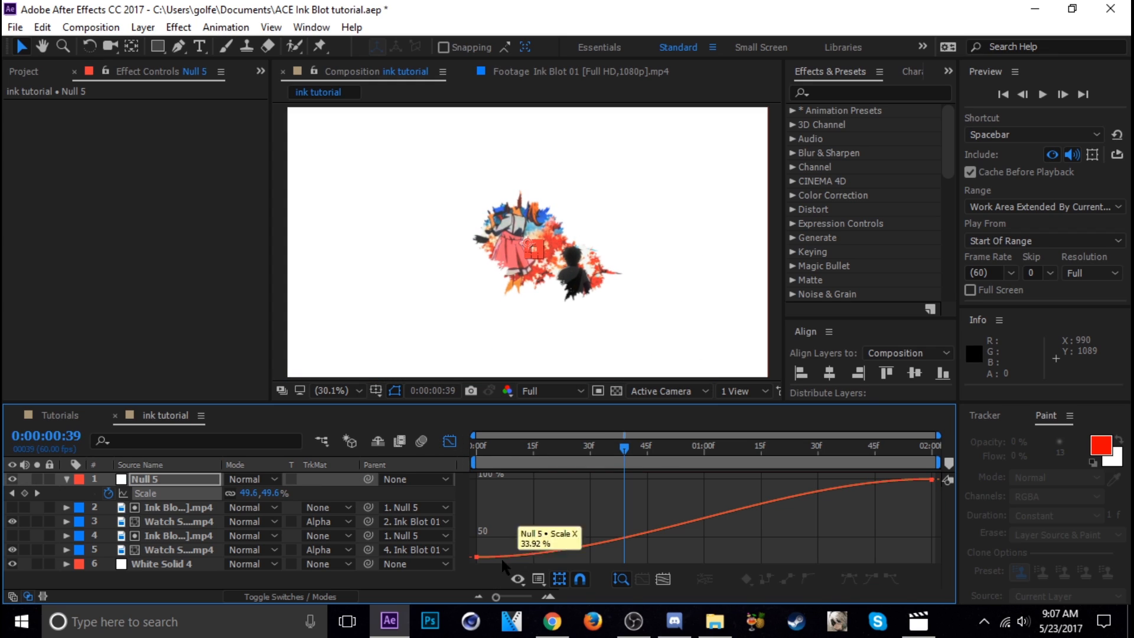
click(581, 554)
drag(627, 559, 585, 476)
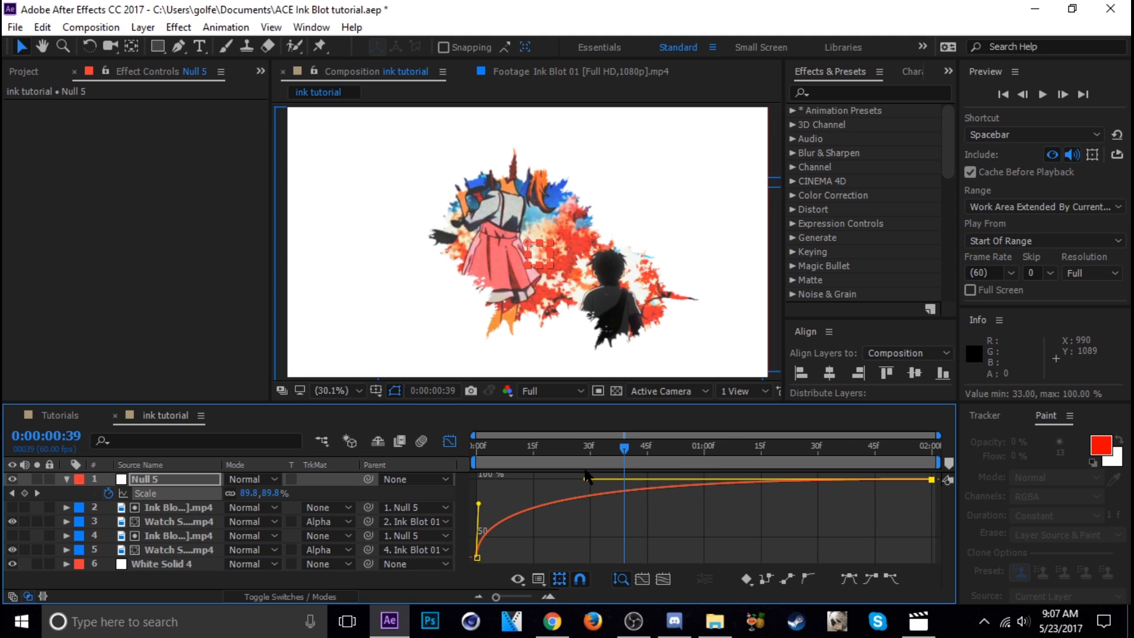
click(450, 441)
key(space)
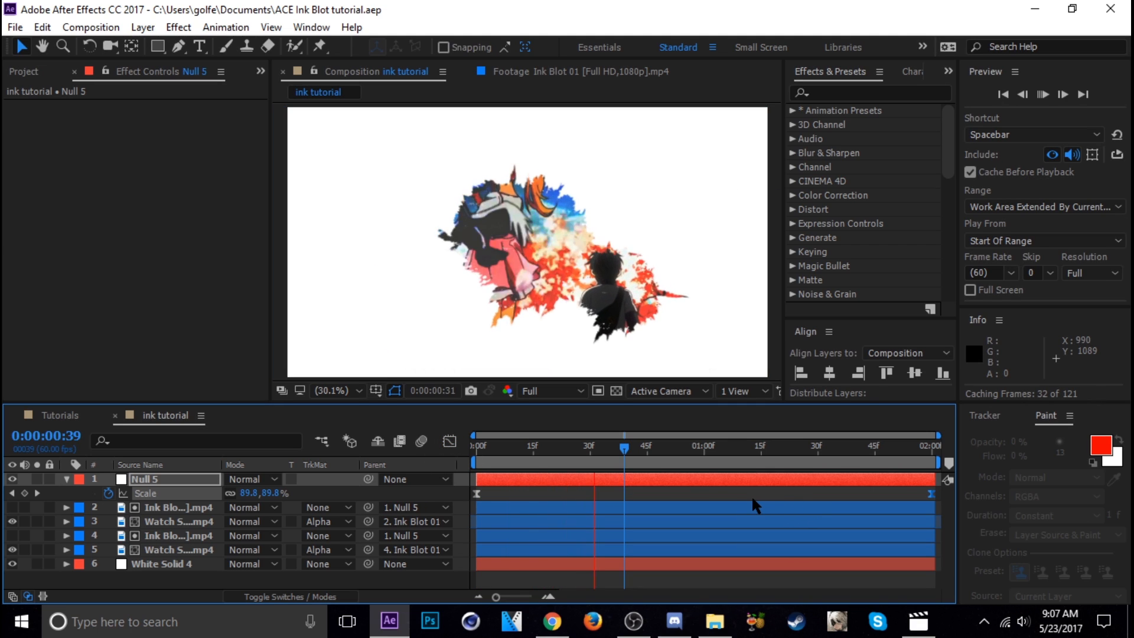